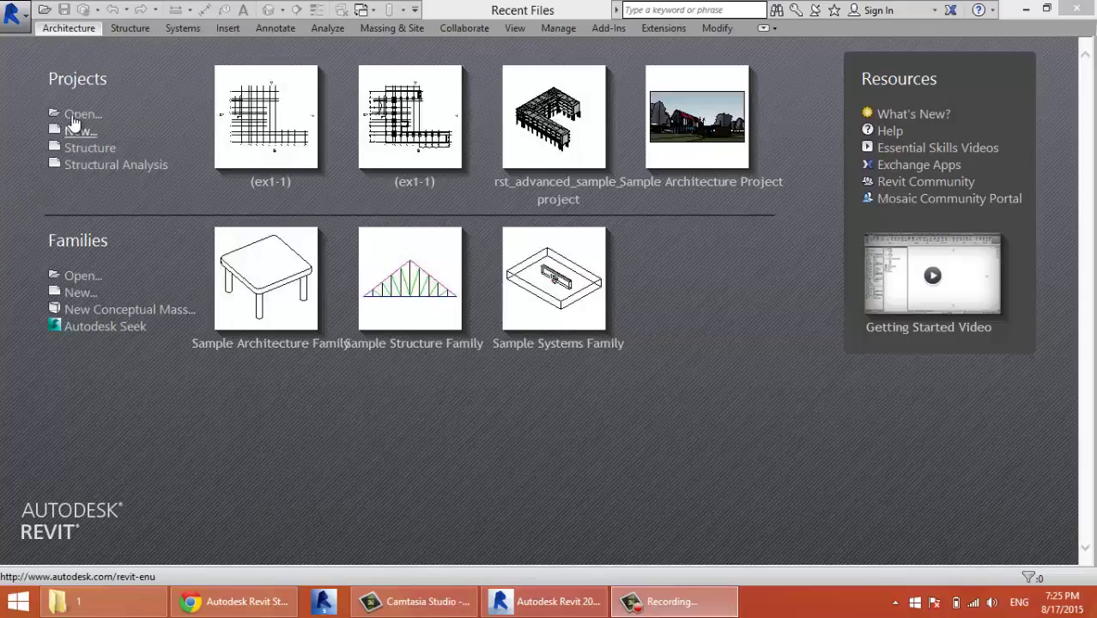
Open the project file (ex1-1).rvt
key(ctrl+o)
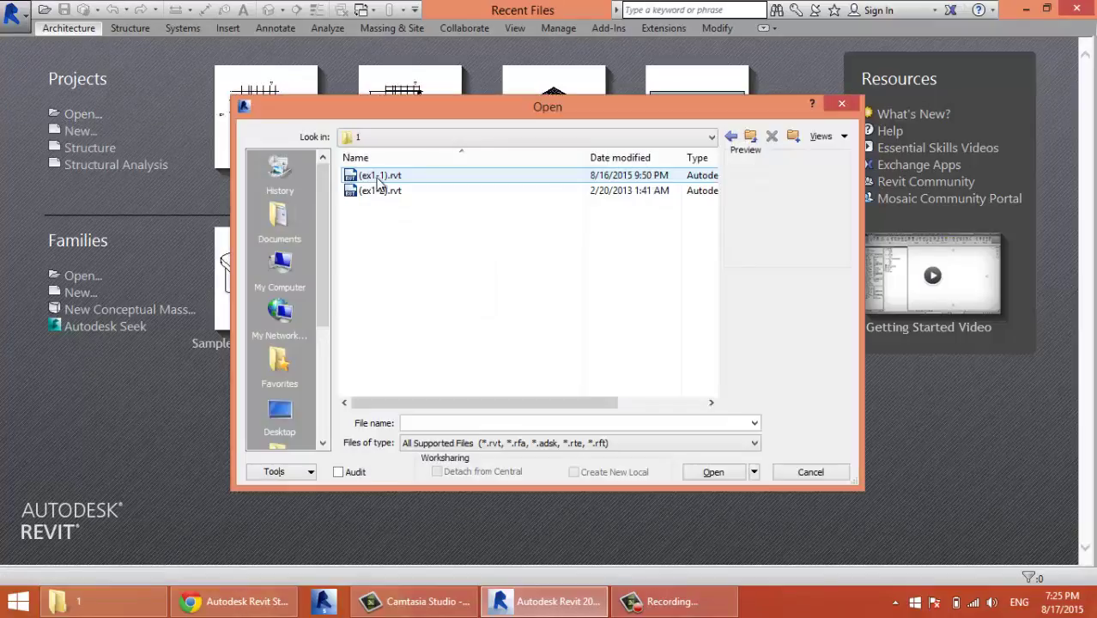
double_click(379, 176)
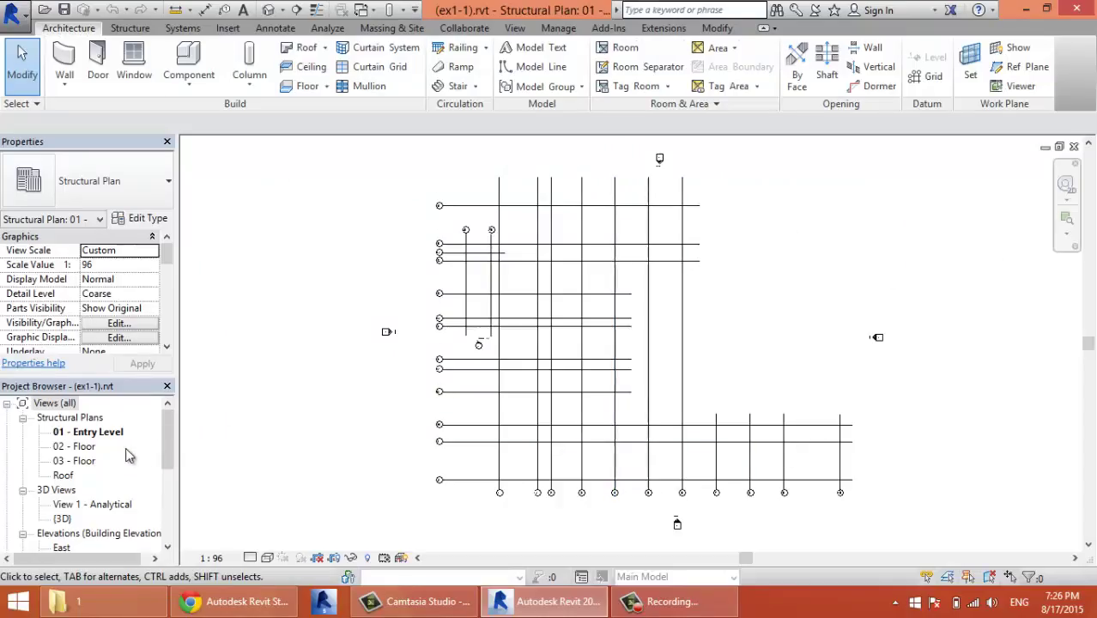
Switch to the 02 - Floor structural plan and bring up the Structure ribbon tools
double_click(79, 447)
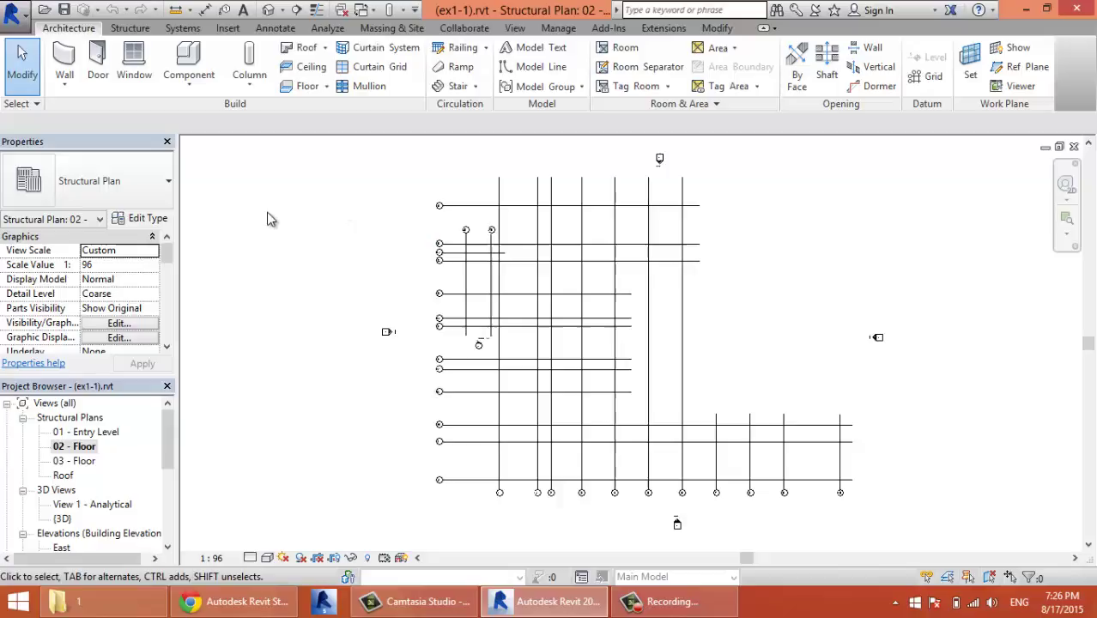
click(133, 30)
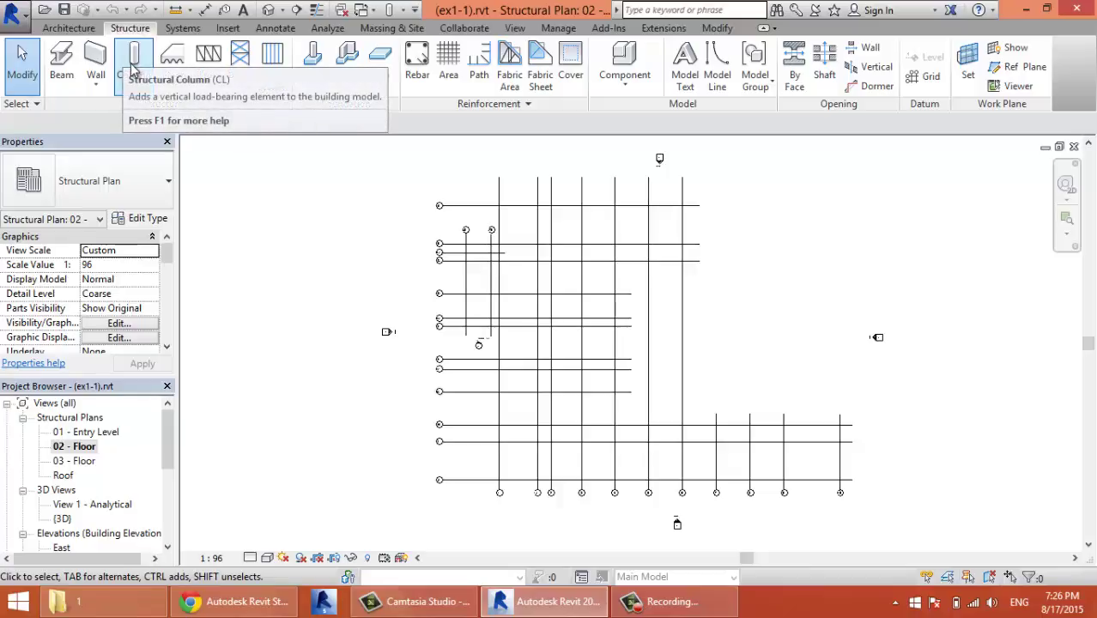
Start a structural column at Depth down to 01 - Entry Level, type Concrete-Round-Column 30"
click(137, 55)
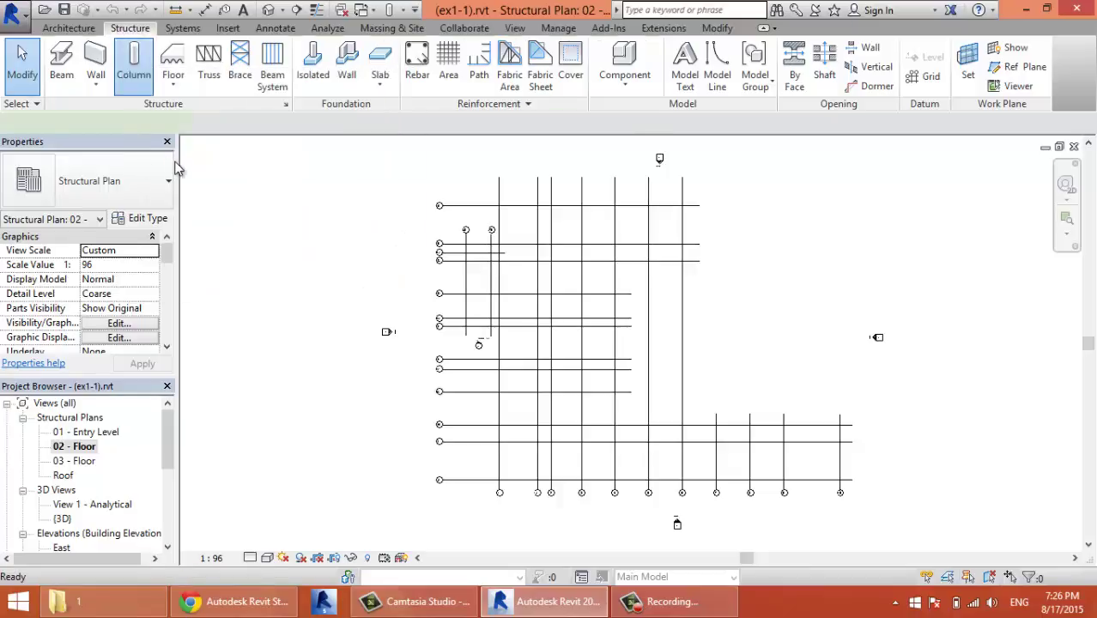
middle_drag(306, 230, 279, 291)
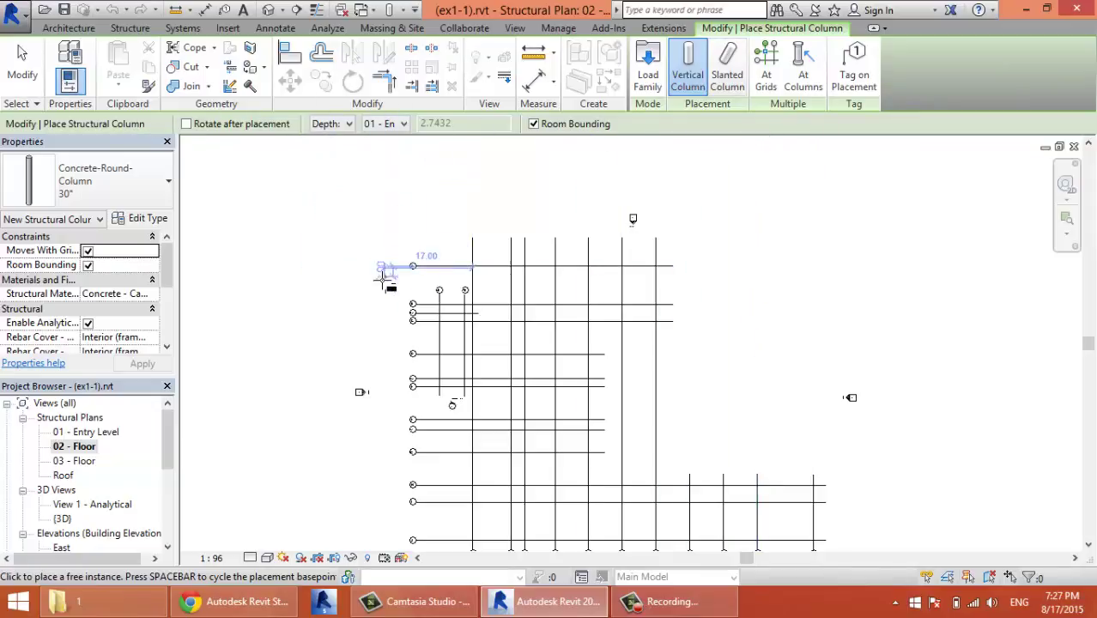
scroll(470, 294, up, 2)
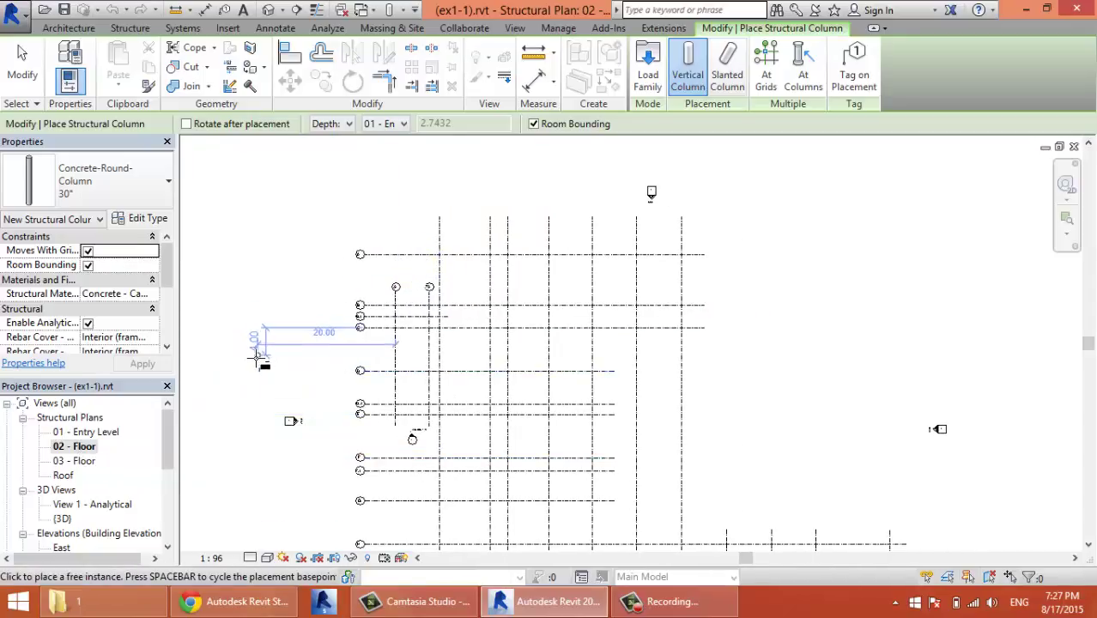
click(340, 125)
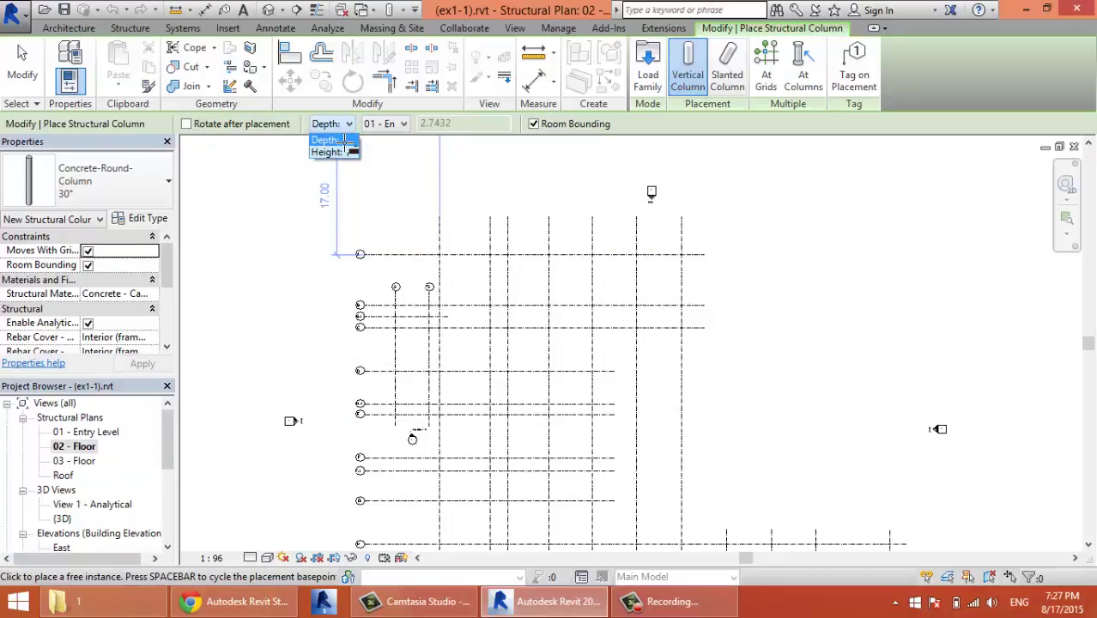
click(345, 140)
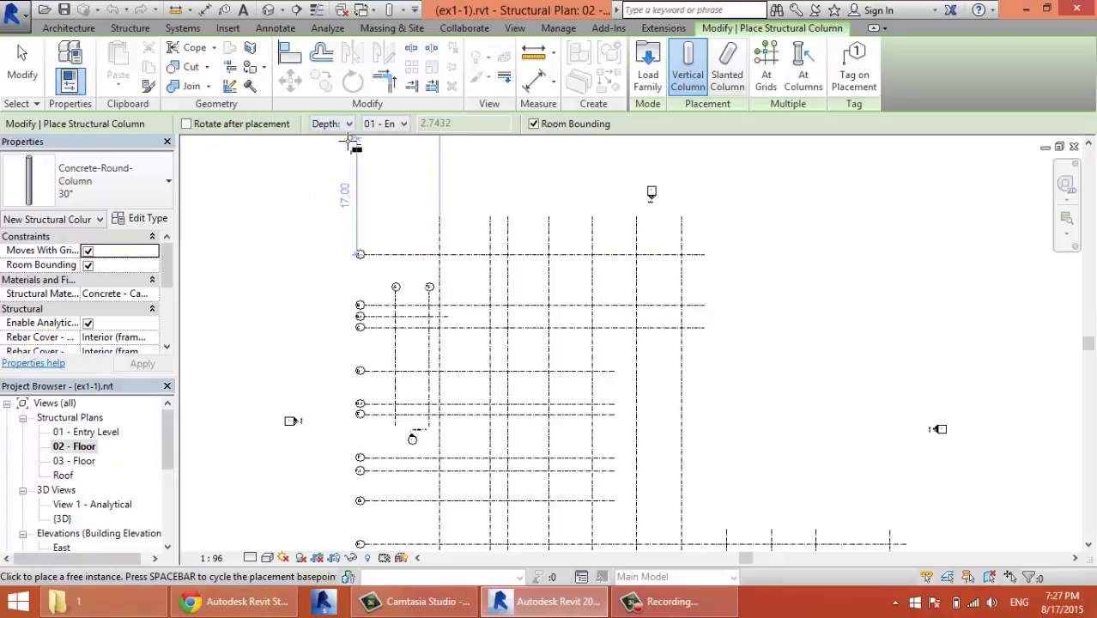
click(404, 124)
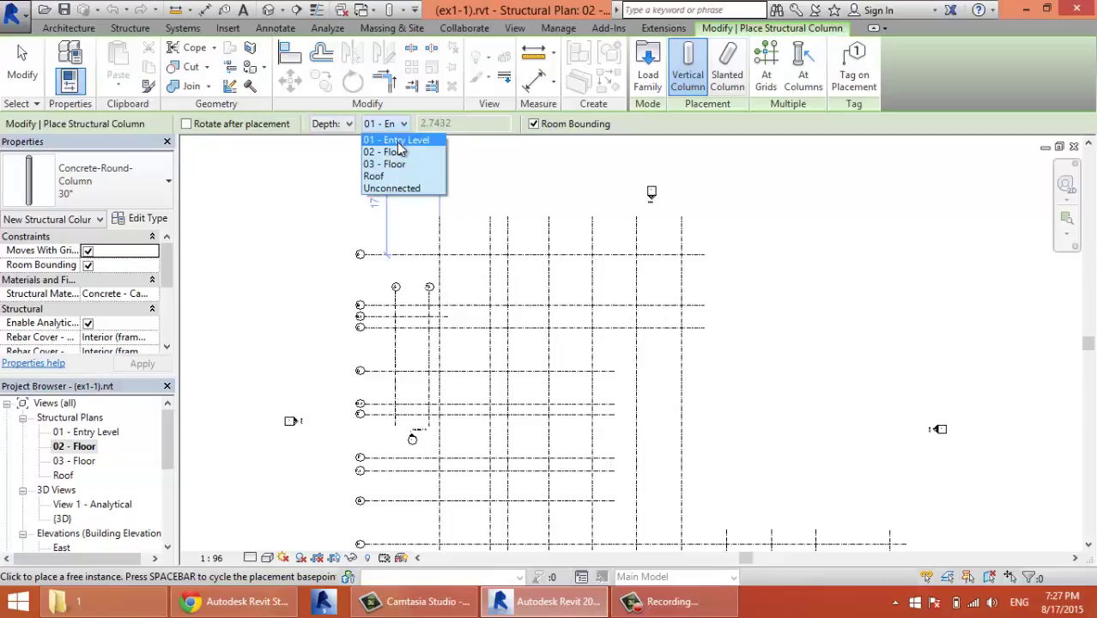
click(397, 142)
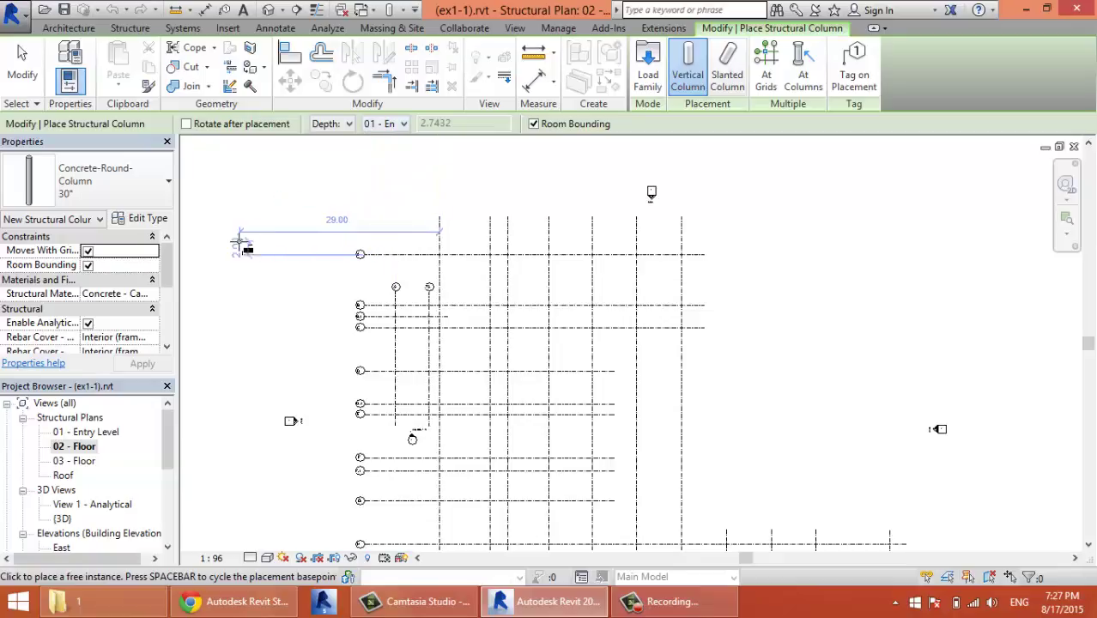
click(145, 179)
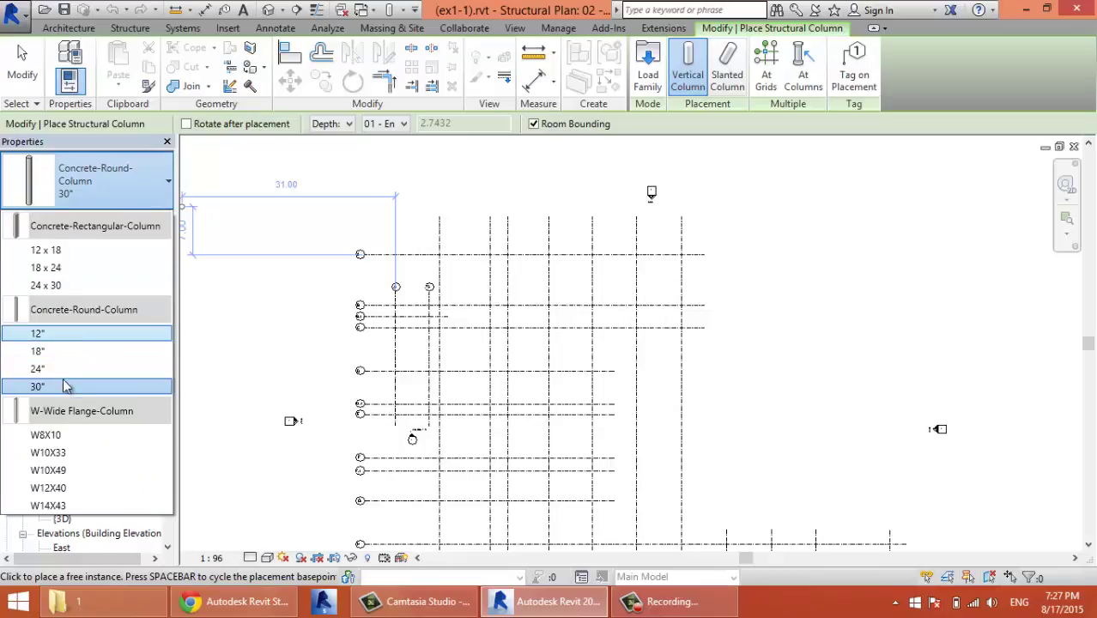
click(104, 179)
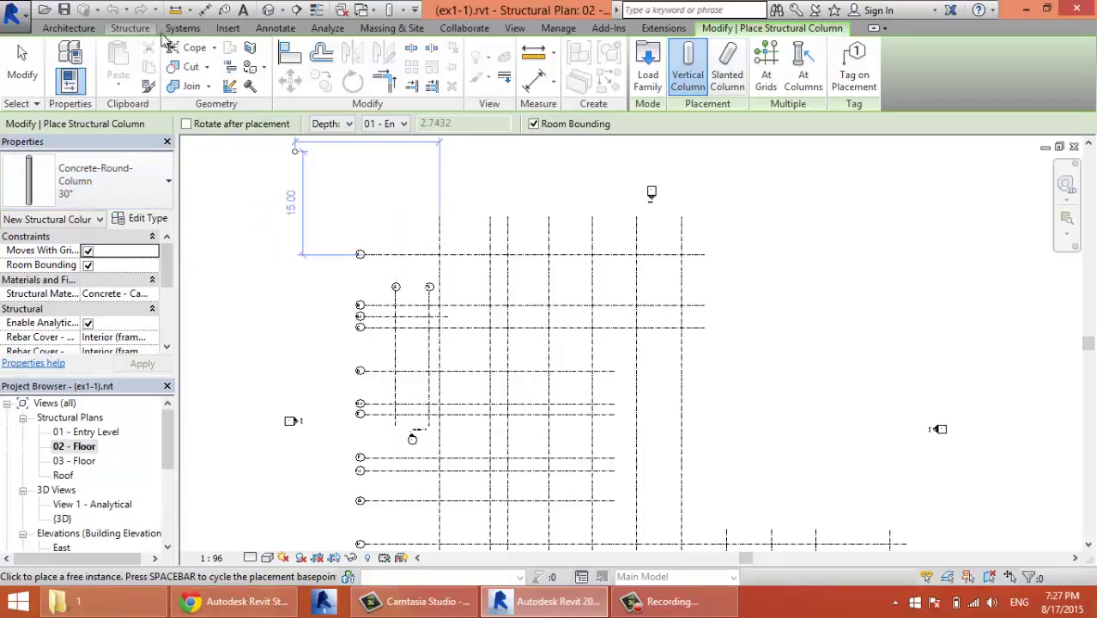
Load M_Concrete-Rectangular-Column.rfa from US Metric > Structural Columns > Concrete
click(648, 65)
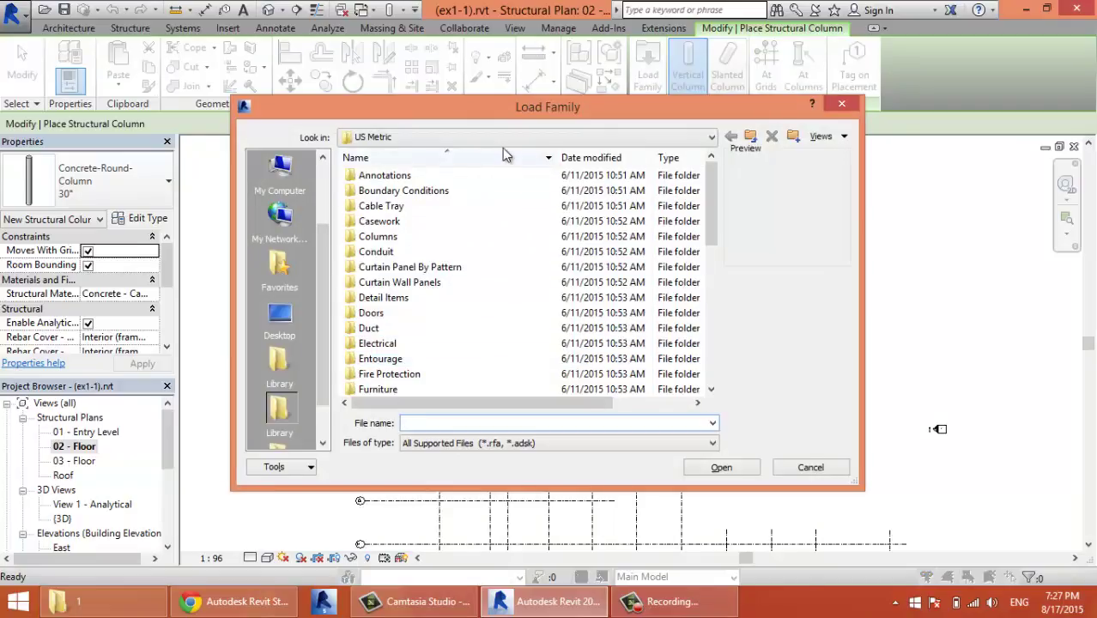
click(508, 137)
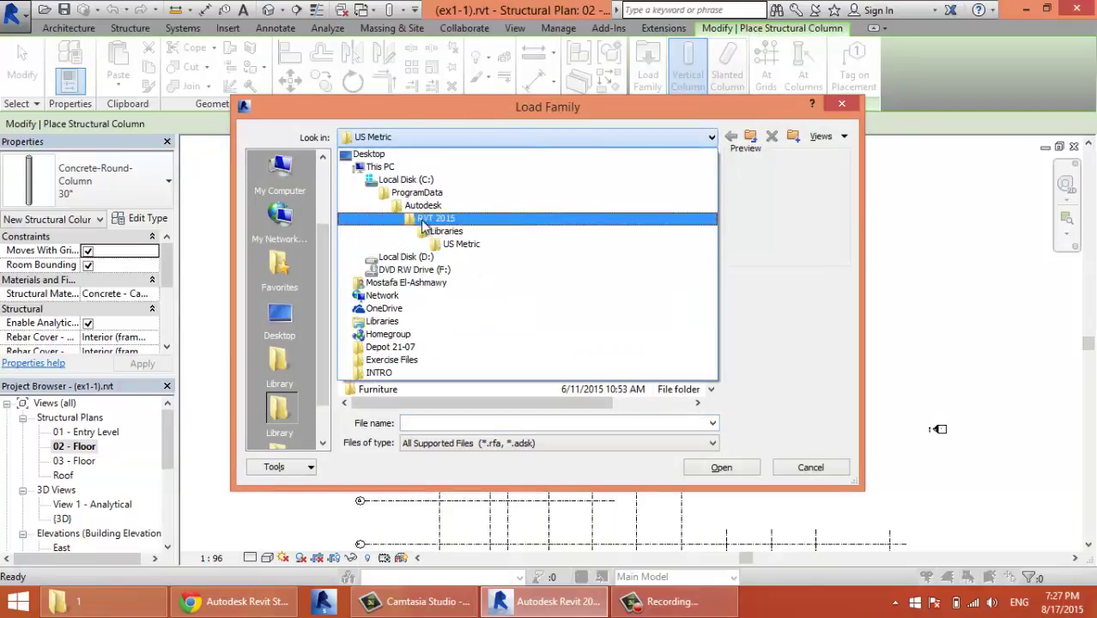
click(455, 244)
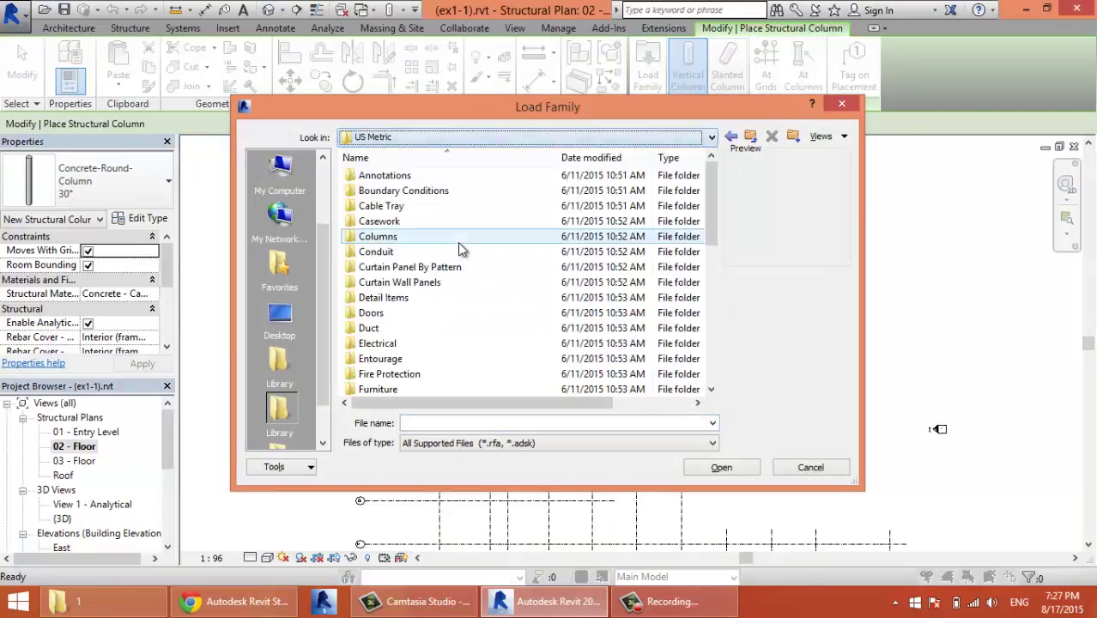
scroll(390, 358, down, 7)
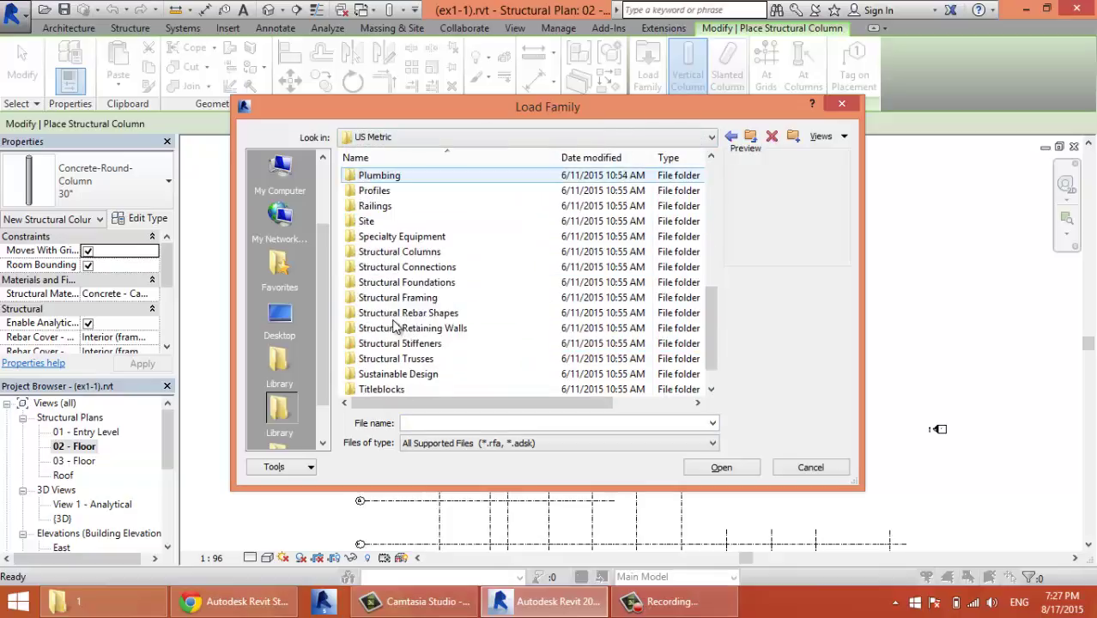
click(407, 255)
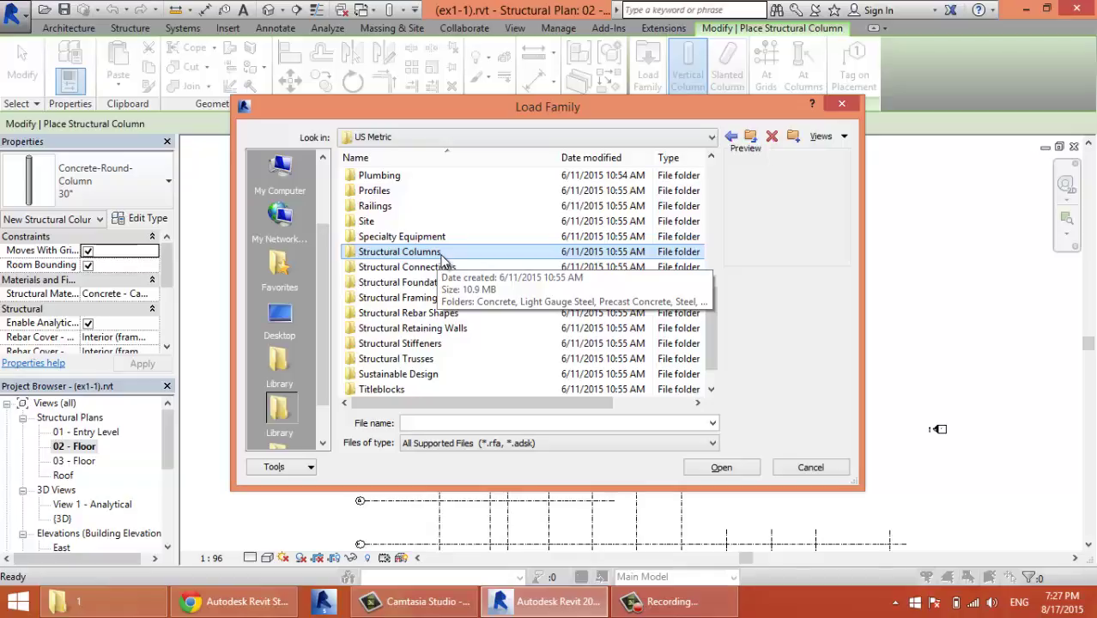
double_click(395, 254)
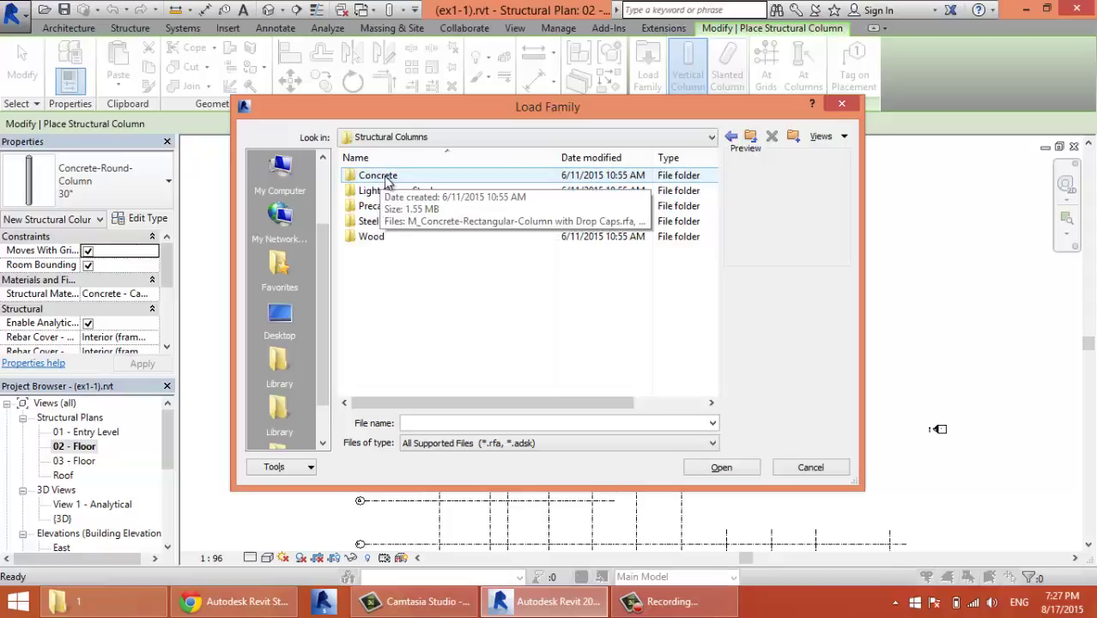
double_click(378, 176)
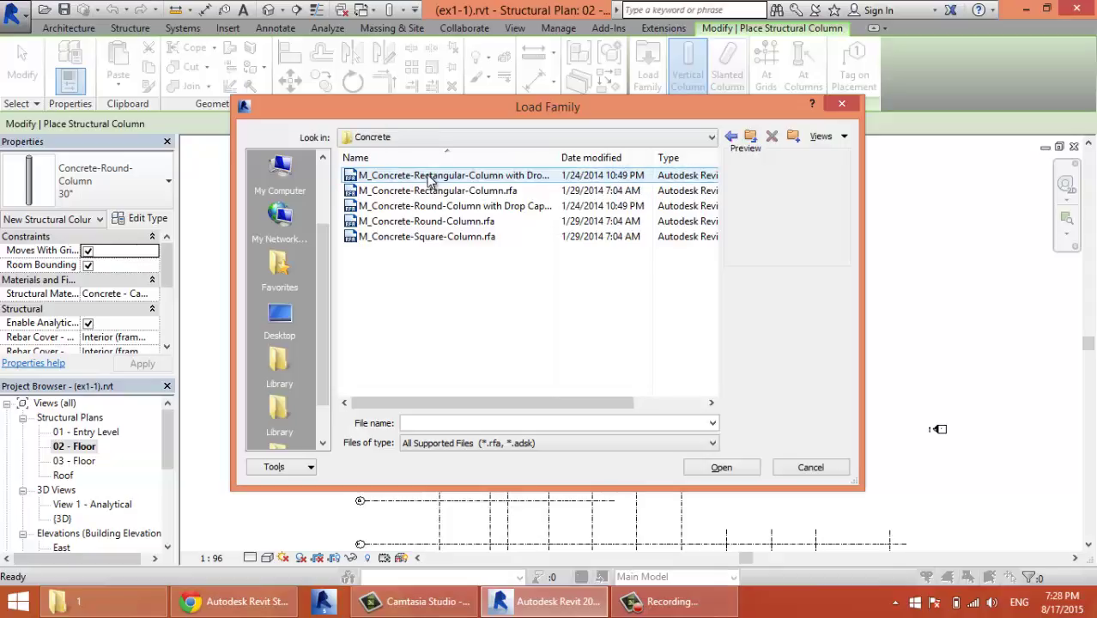
click(417, 191)
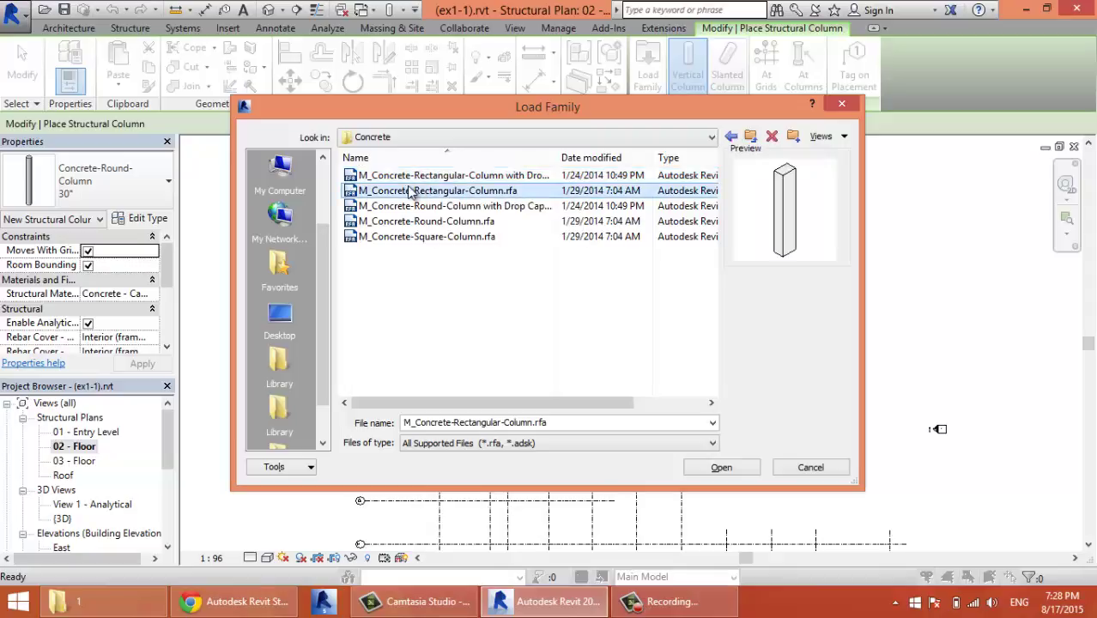
click(709, 468)
Choose the 300 x 450mm rectangular concrete column type and open its type properties
click(146, 194)
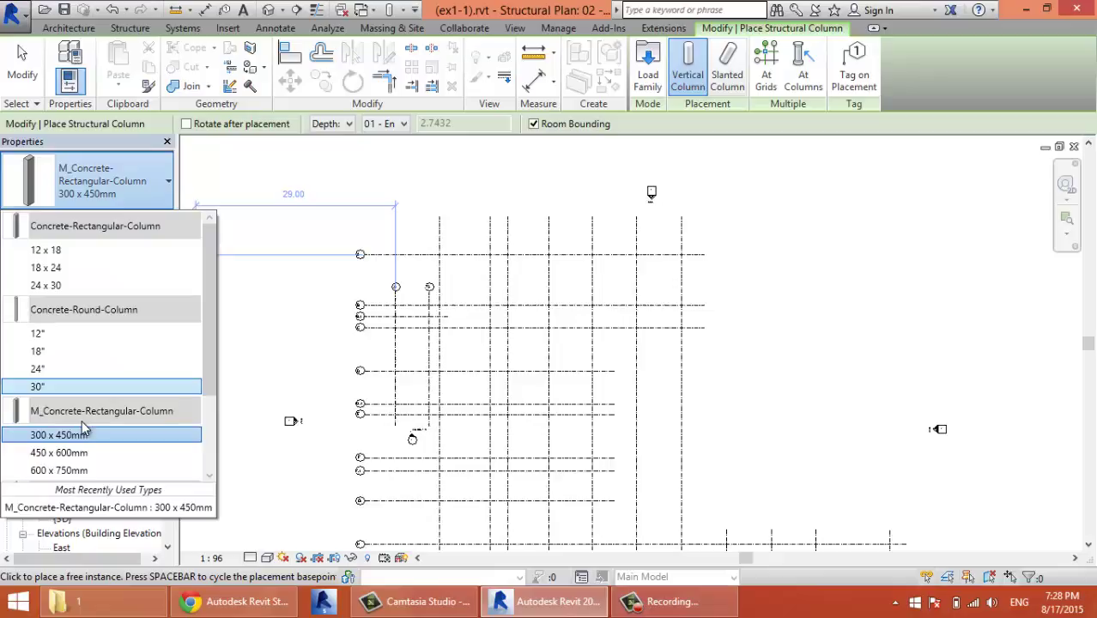
scroll(82, 422, down, 1)
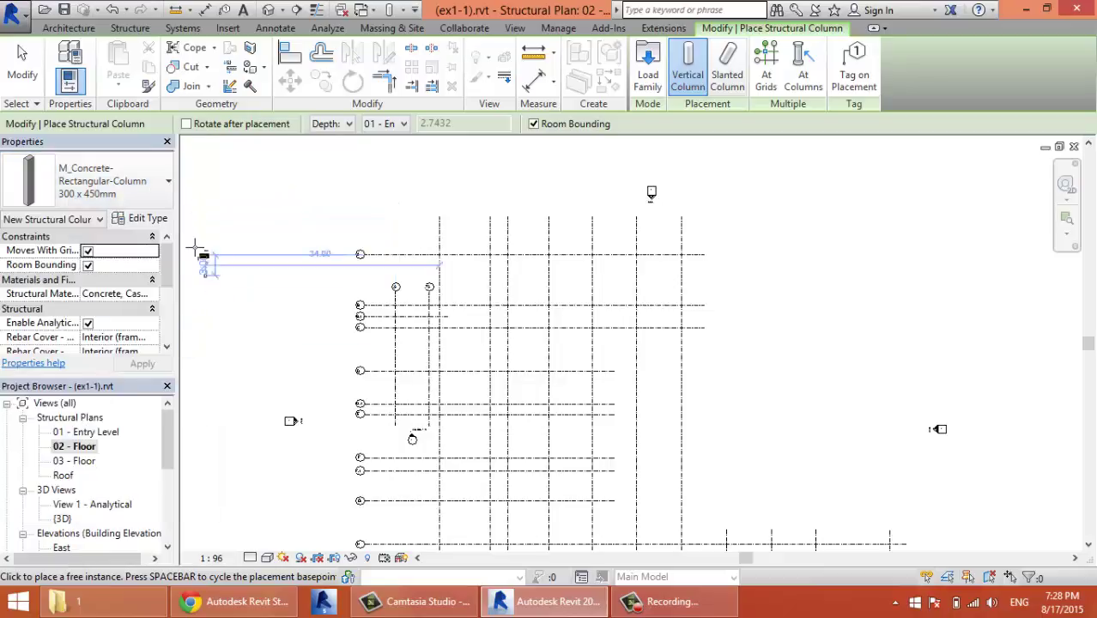
scroll(244, 244, up, 2)
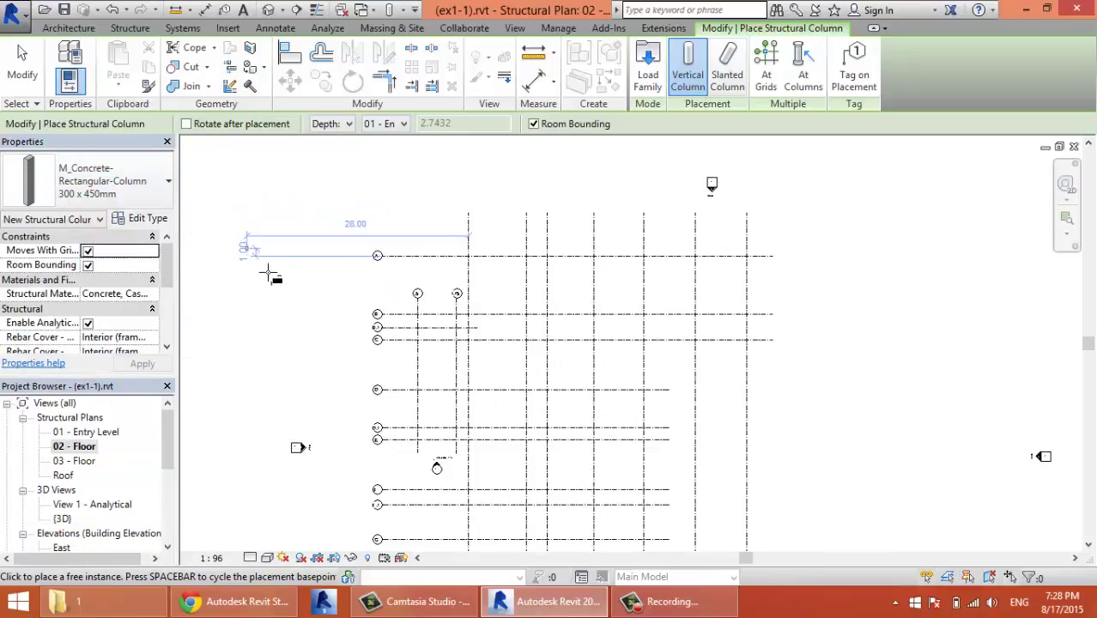
scroll(294, 238, up, 2)
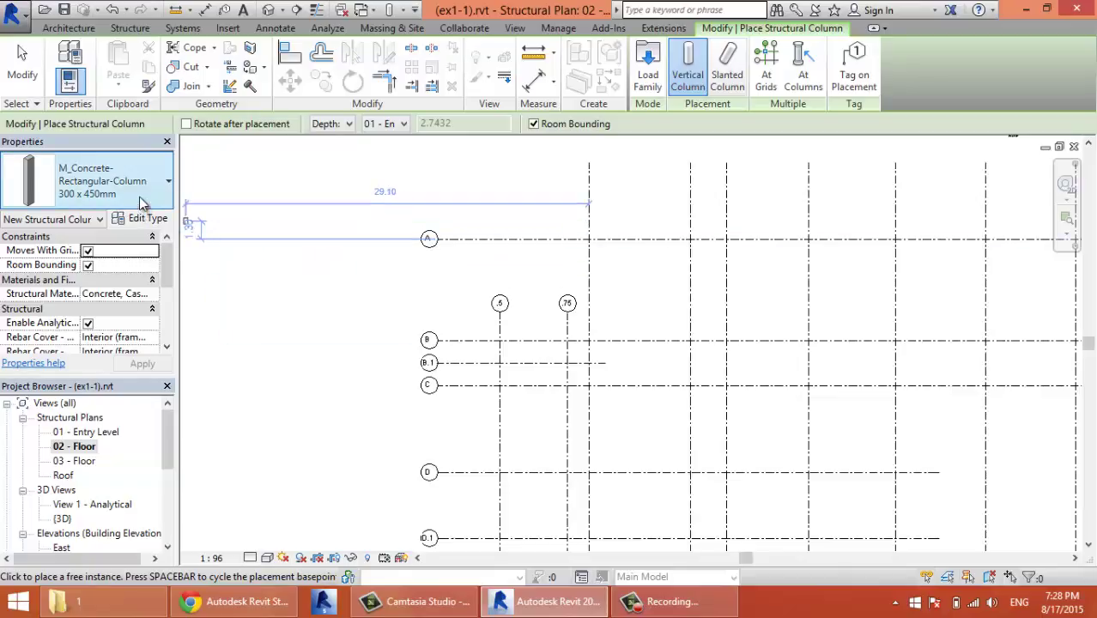
click(111, 184)
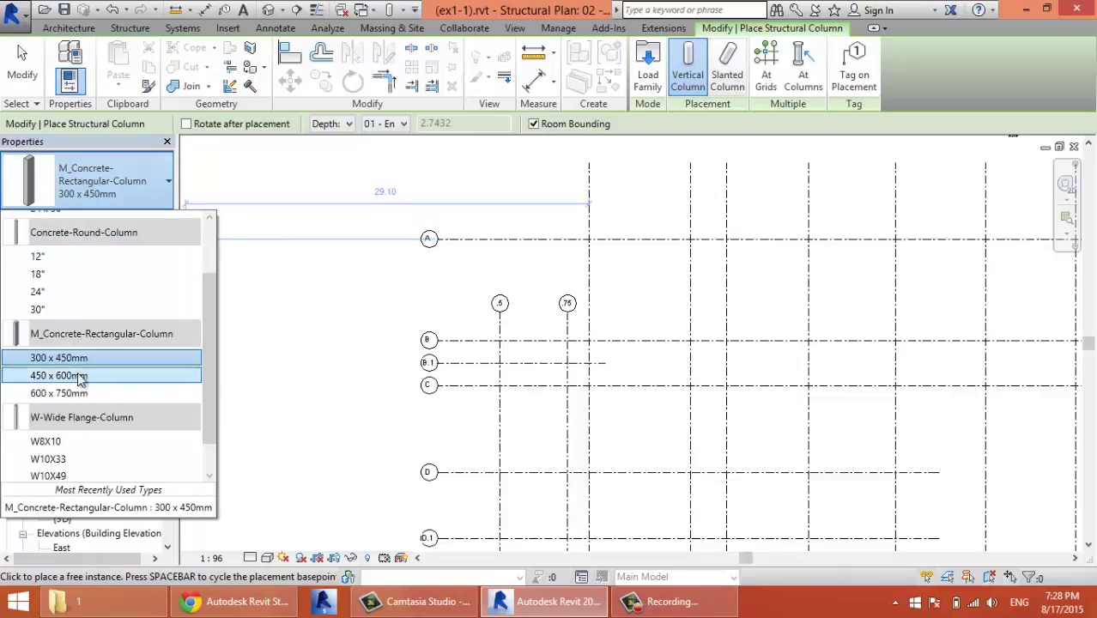
click(86, 358)
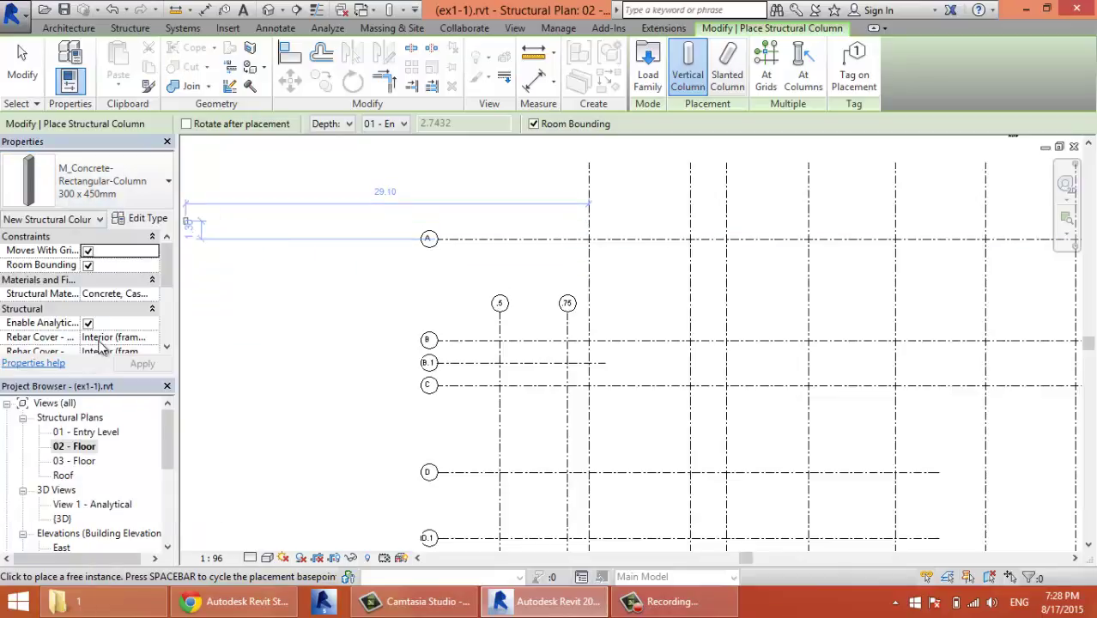
click(146, 220)
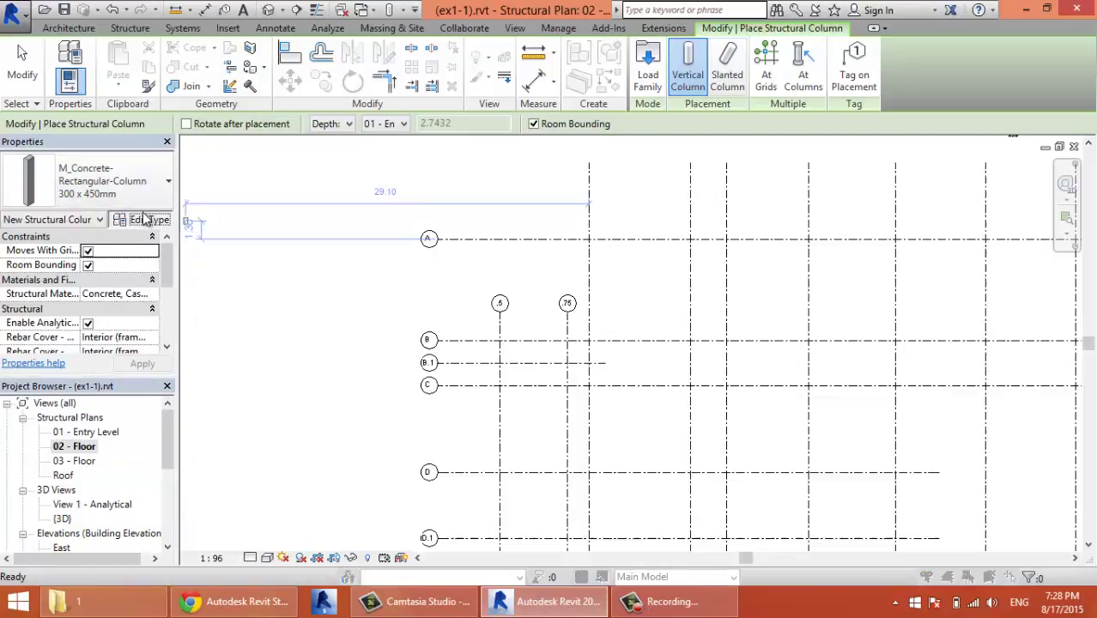
Duplicate the column type as 200x600mm with b set to 0.2 and h to 0.6
click(598, 117)
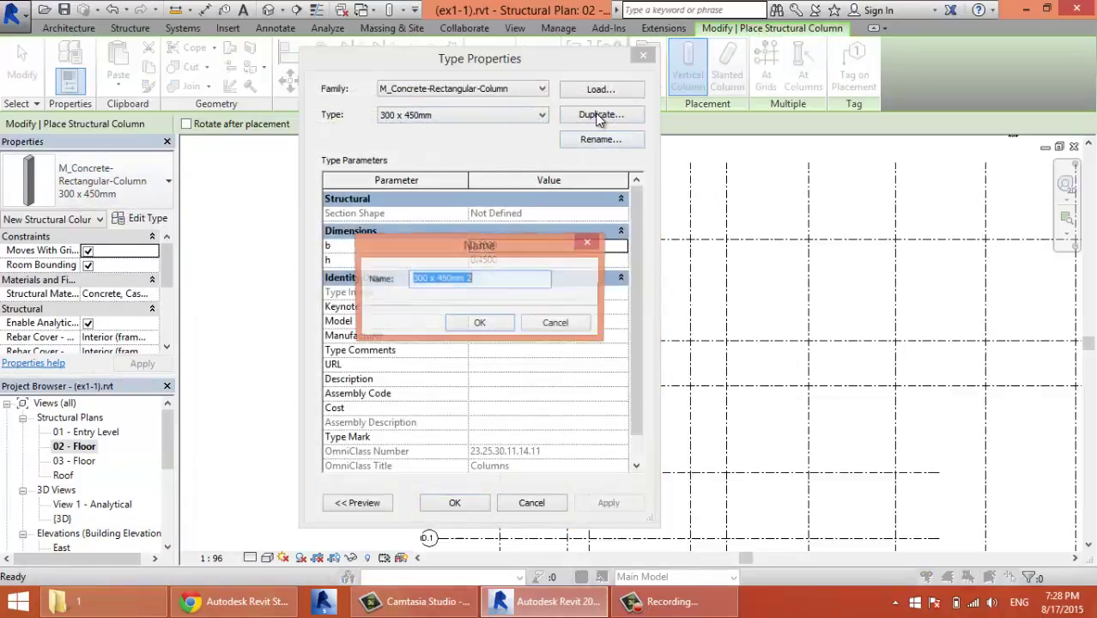
text(200x600mm)
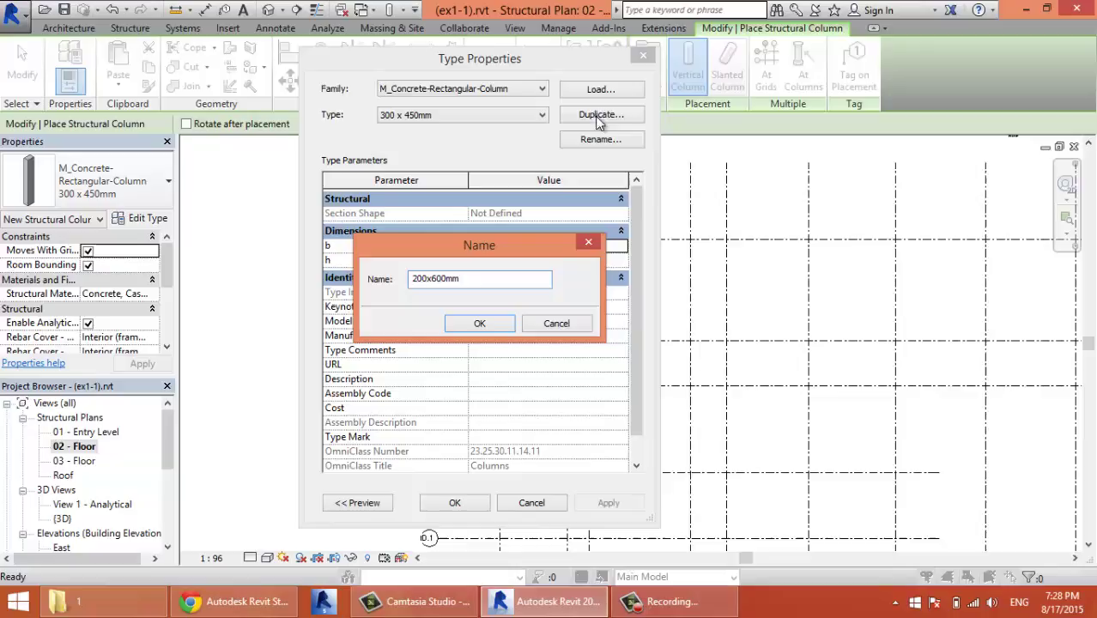
click(496, 328)
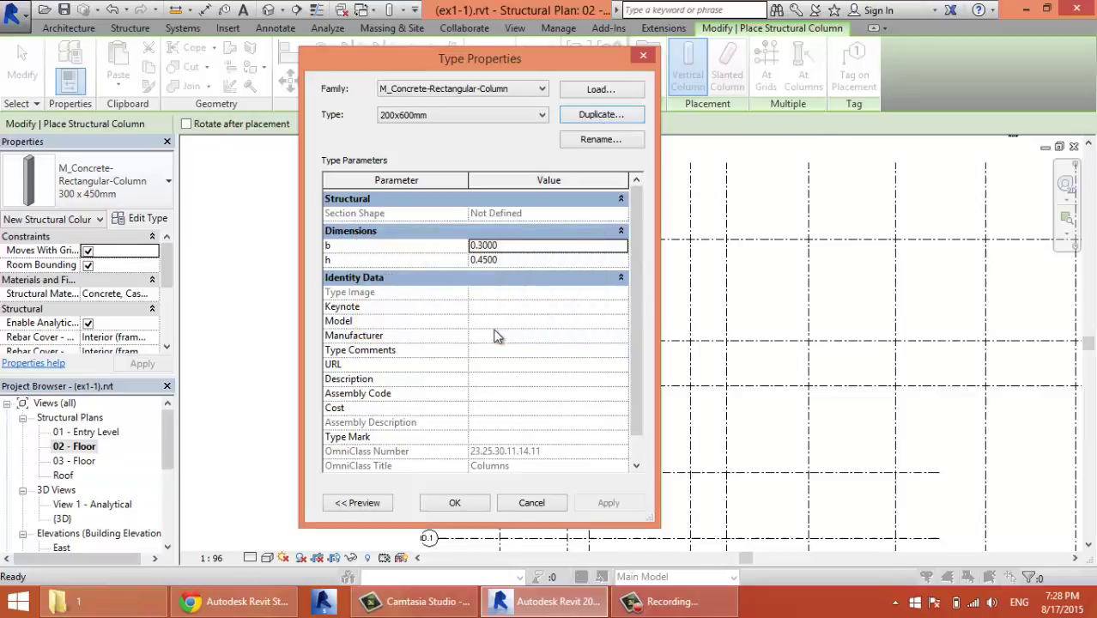
click(523, 247)
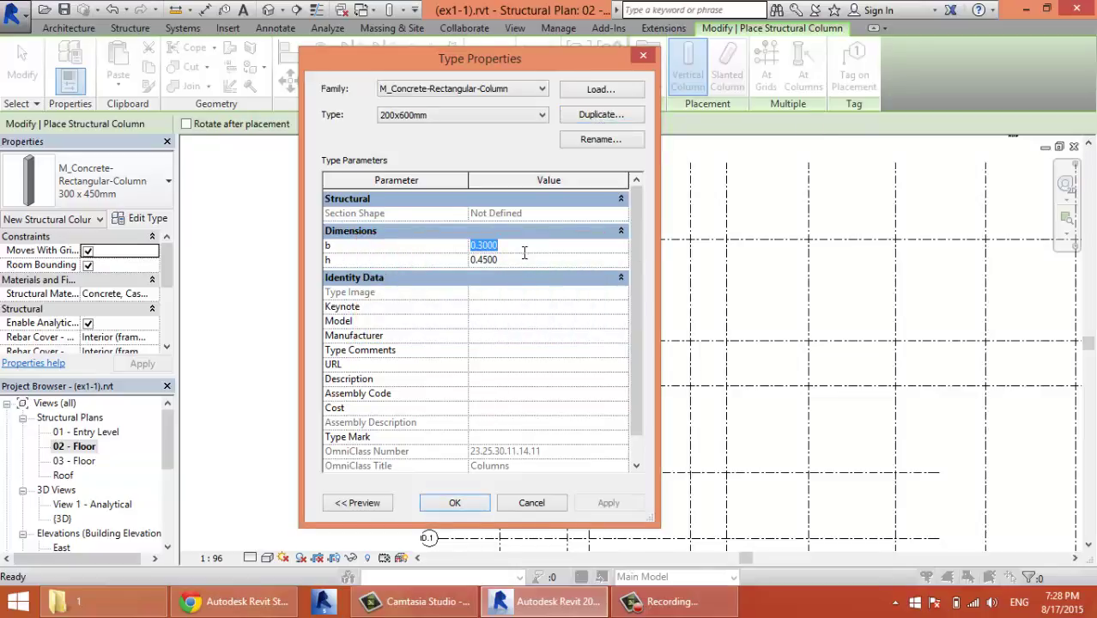
text(0.2)
click(524, 257)
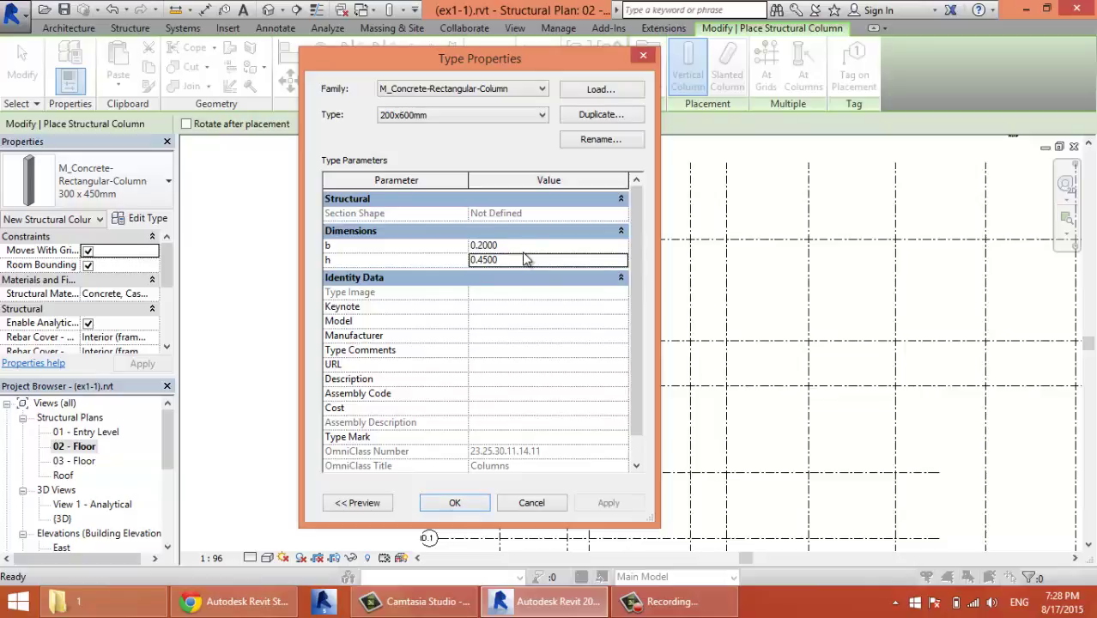
text(000)
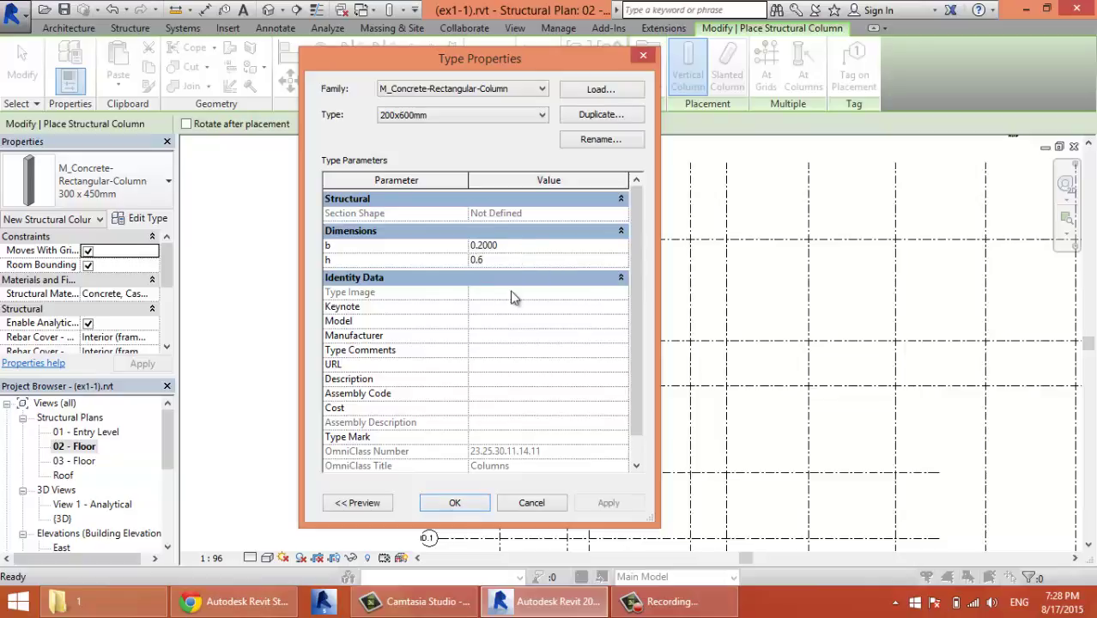
Apply the 200x600mm type, place it at the grid 1/A intersection, and end placement
click(455, 504)
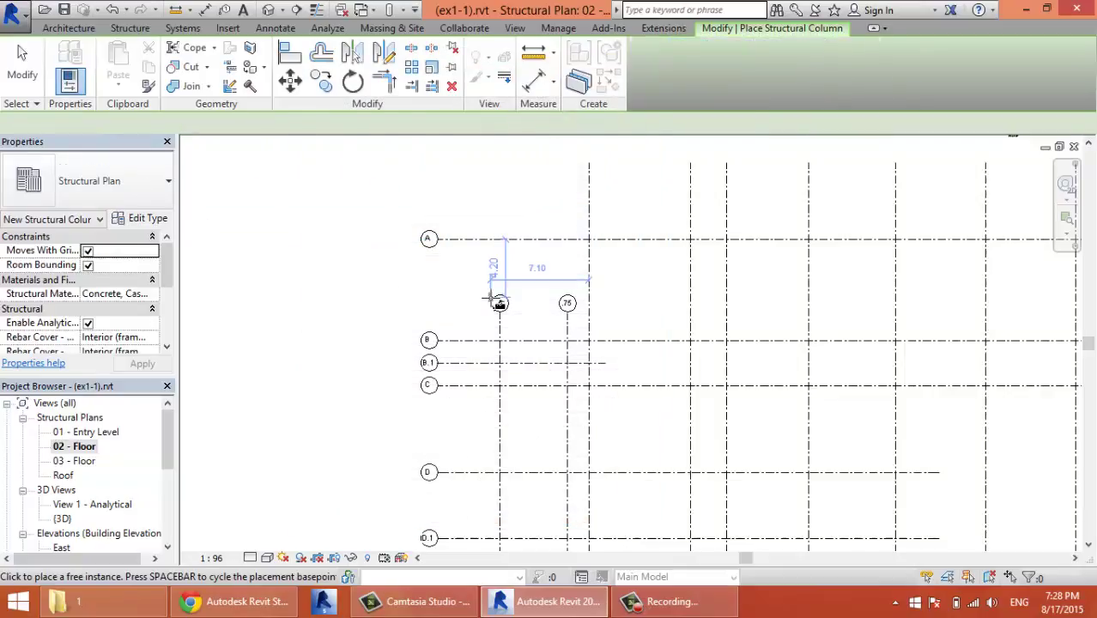
scroll(400, 292, up, 3)
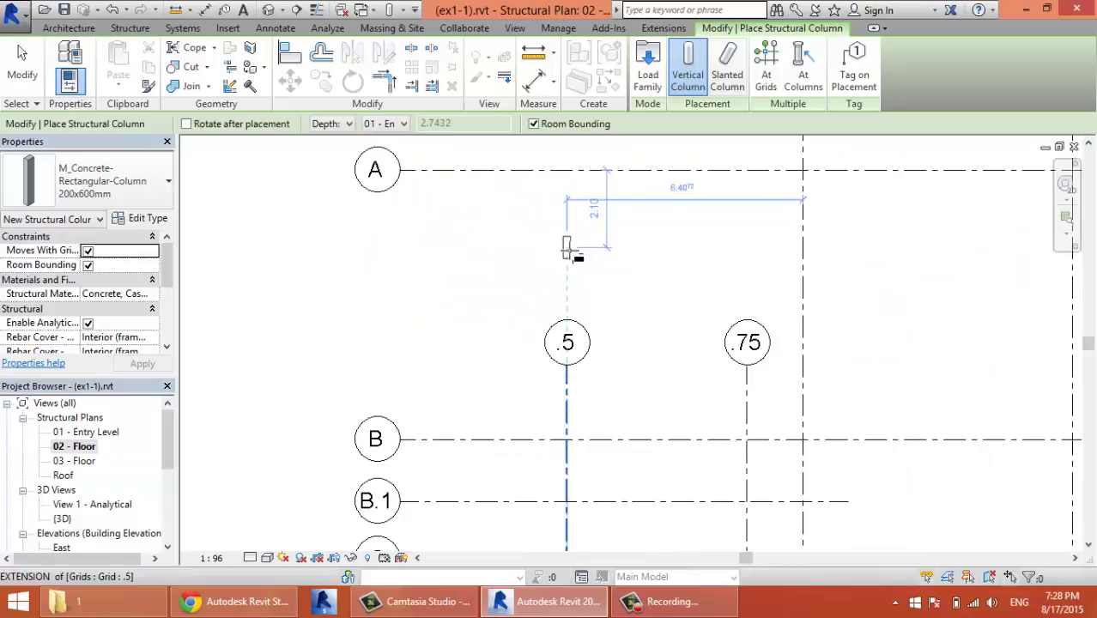
scroll(573, 251, down, 1)
middle_drag(597, 253, 466, 368)
scroll(520, 348, down, 1)
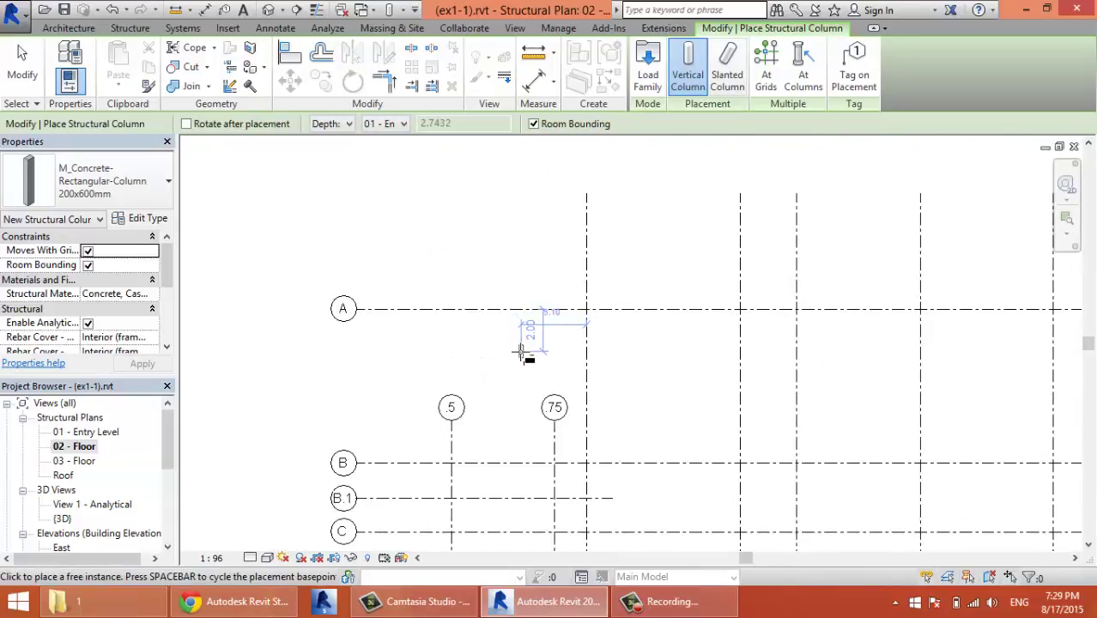
scroll(522, 350, up, 1)
scroll(639, 339, up, 1)
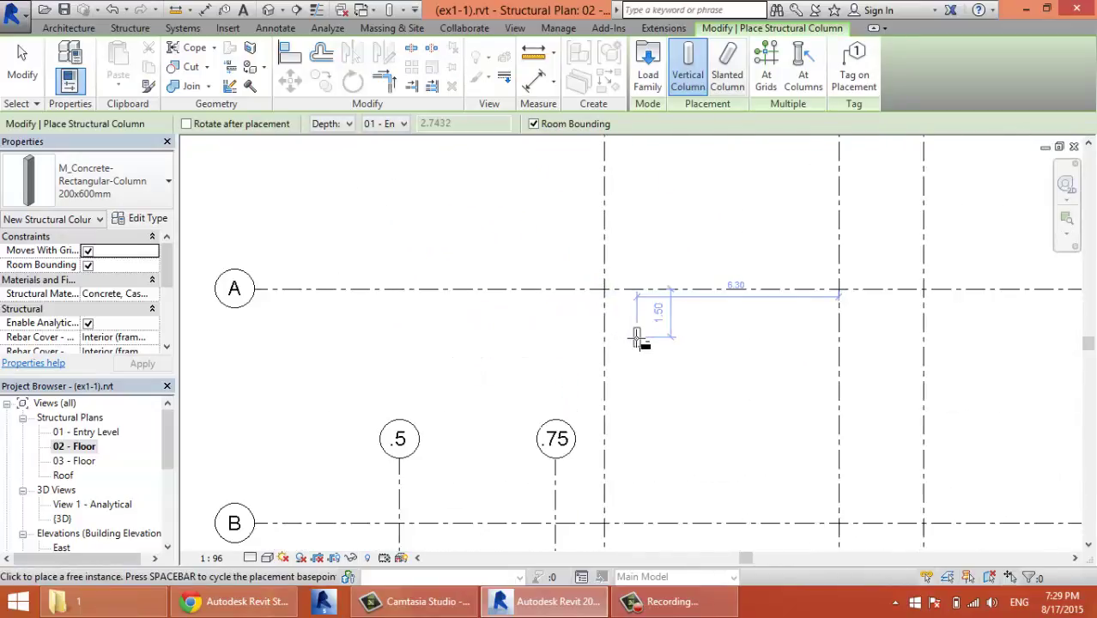
middle_drag(669, 341, 629, 416)
scroll(612, 397, up, 1)
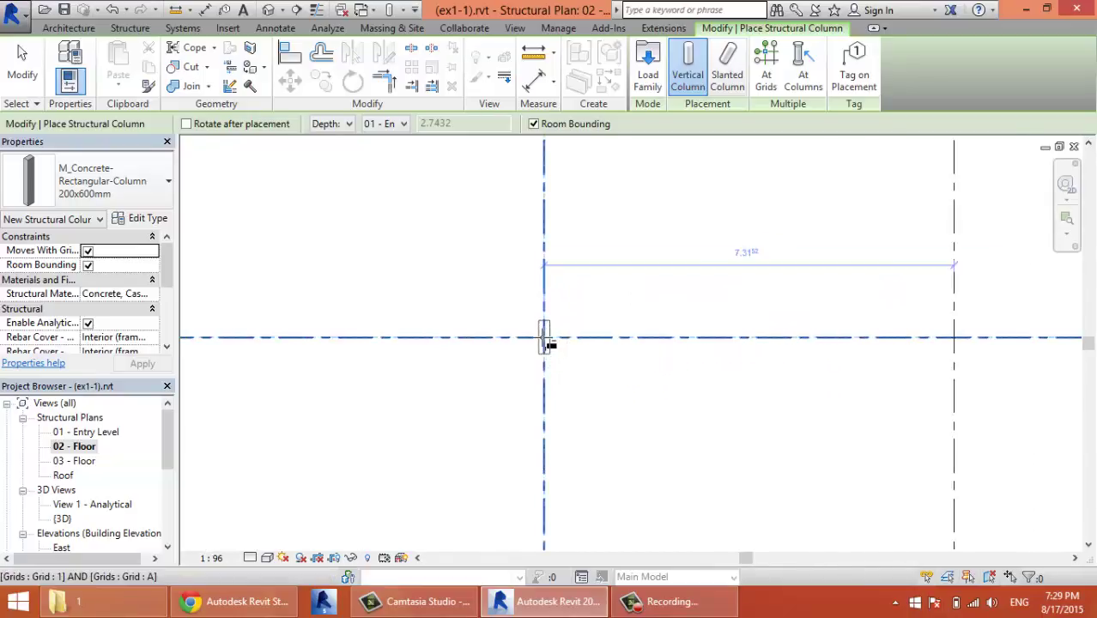
scroll(549, 341, up, 1)
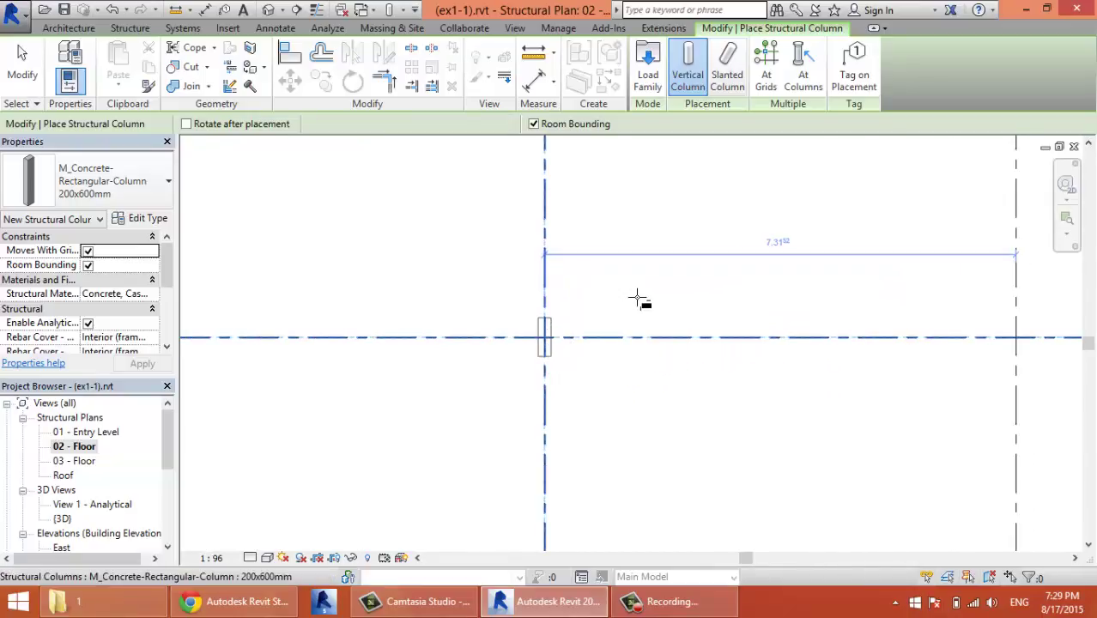
scroll(605, 388, down, 1)
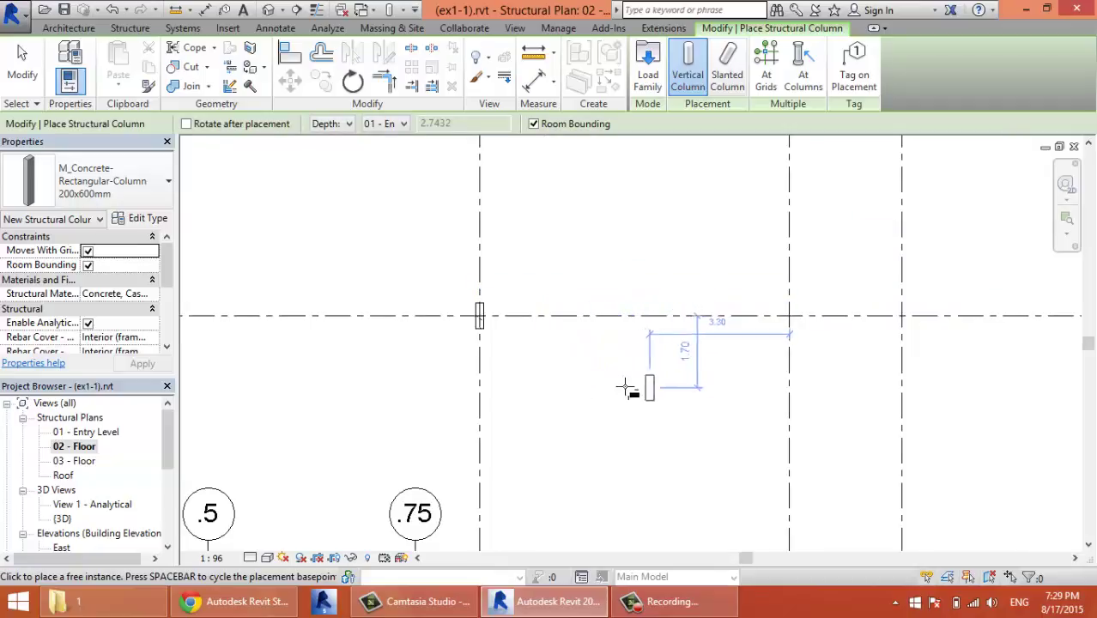
key(Escape)
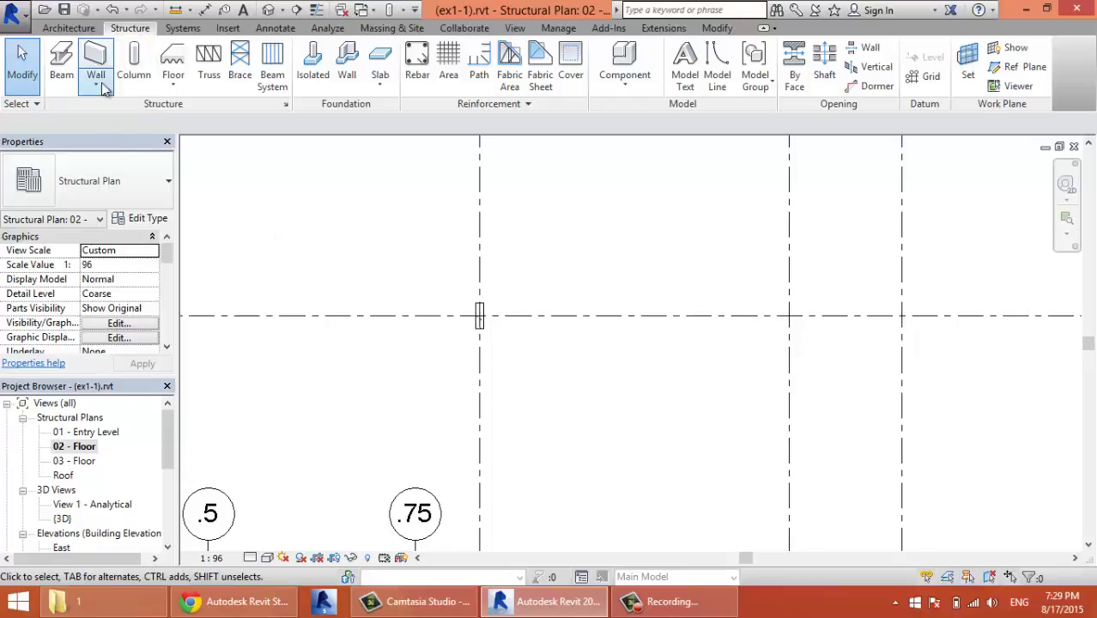
Change the column at grid A-1 to Concrete-Round-Column 24"
scroll(464, 312, up, 3)
click(497, 310)
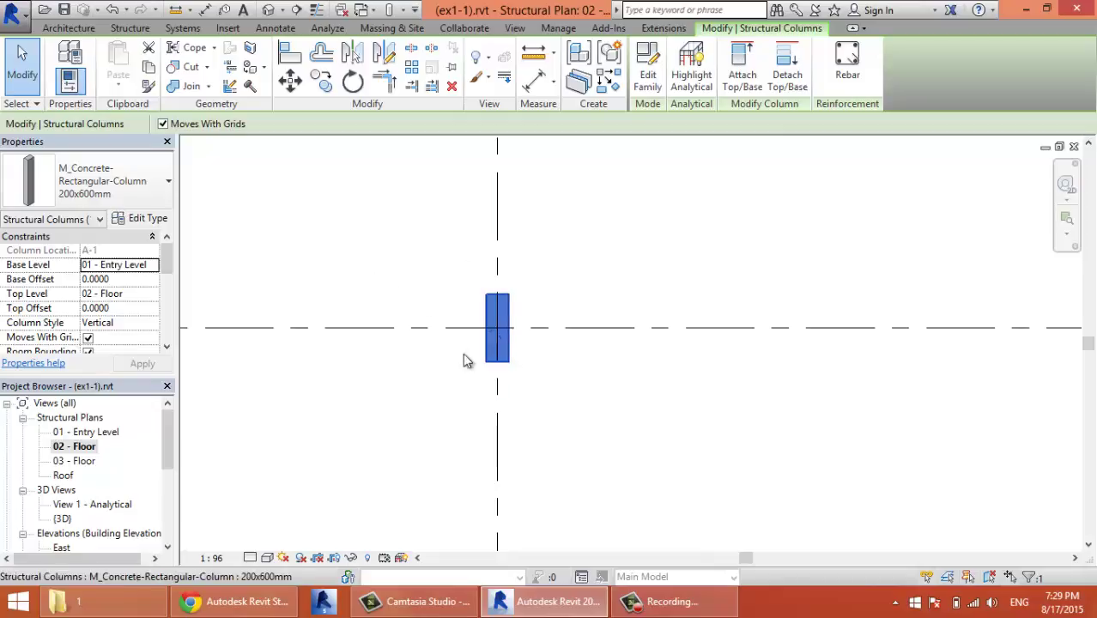
click(149, 190)
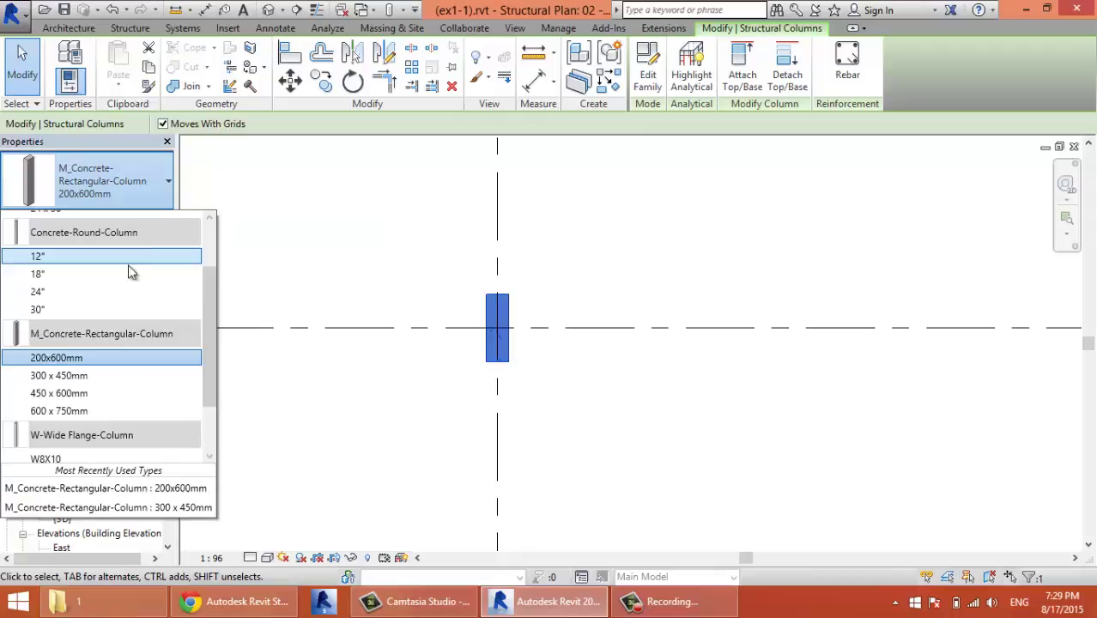
mouse_move(60, 337)
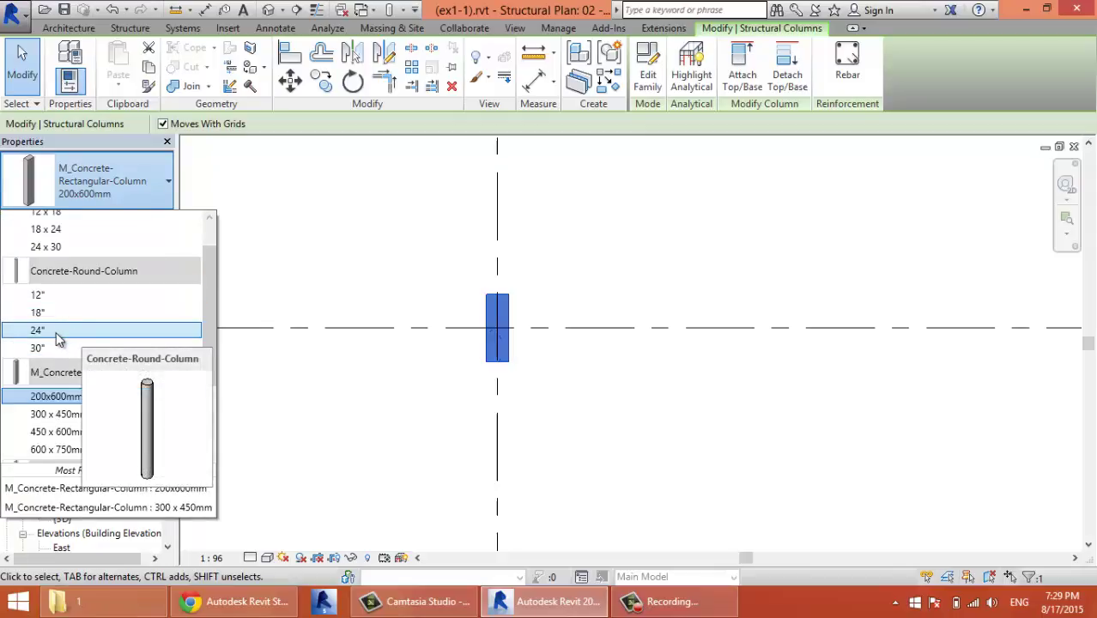
click(61, 329)
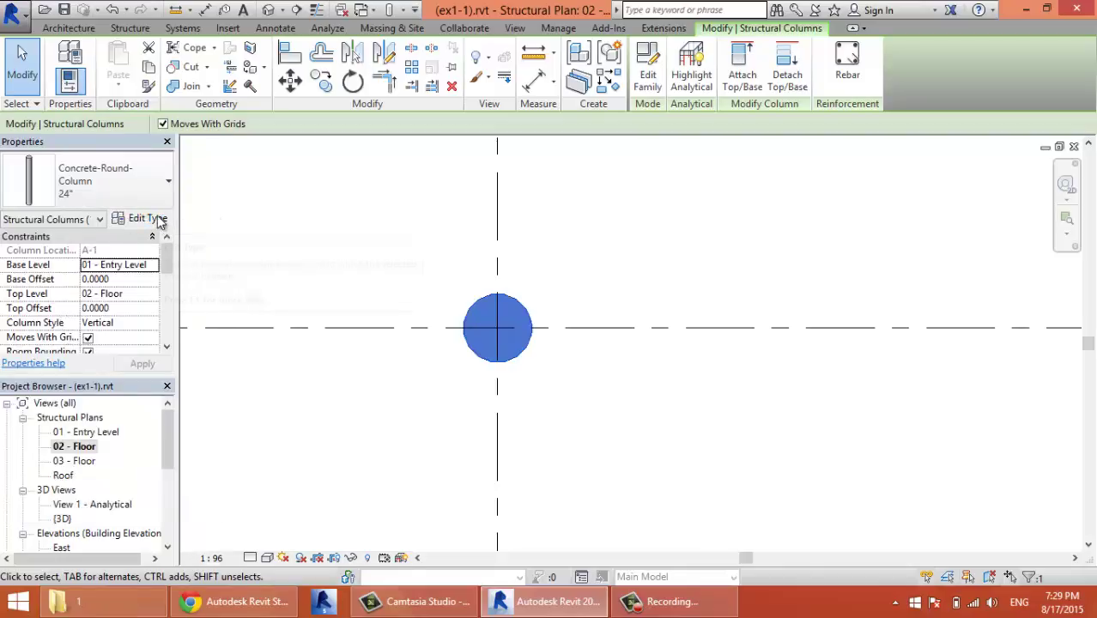
Duplicate the 24" round type as 500mm with diameter b 0.5 and apply it
click(158, 220)
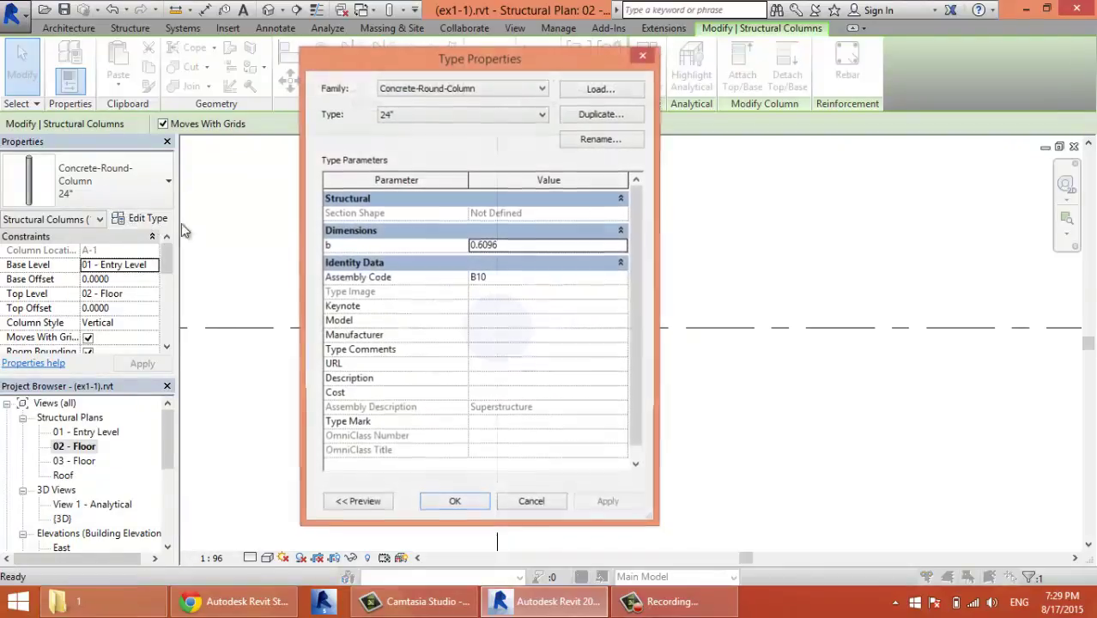
click(582, 116)
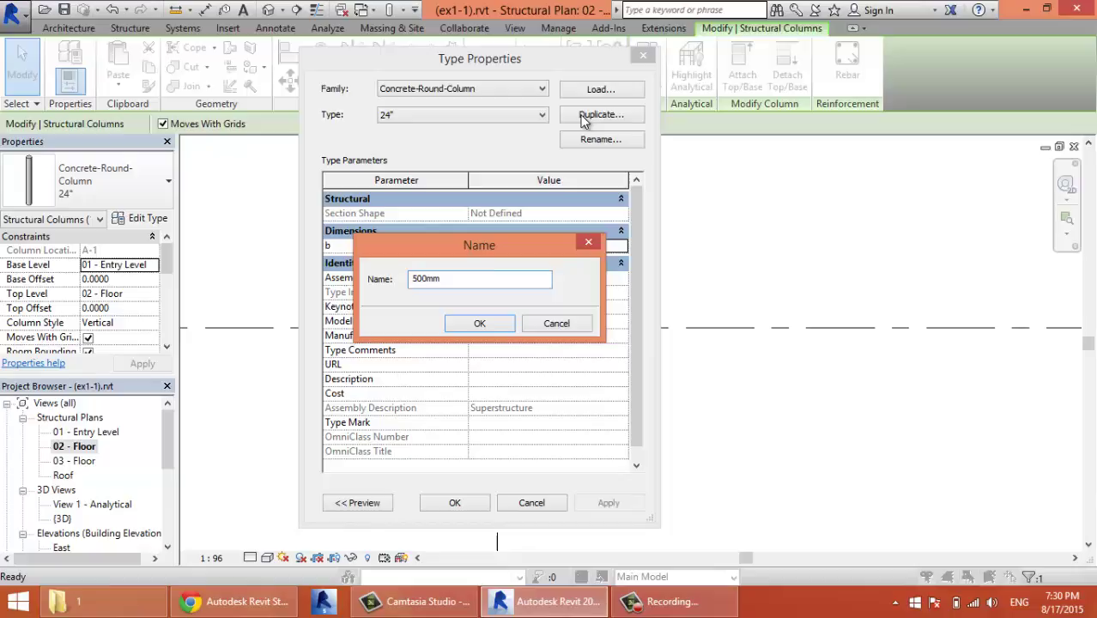
text(500mm)
key(Return)
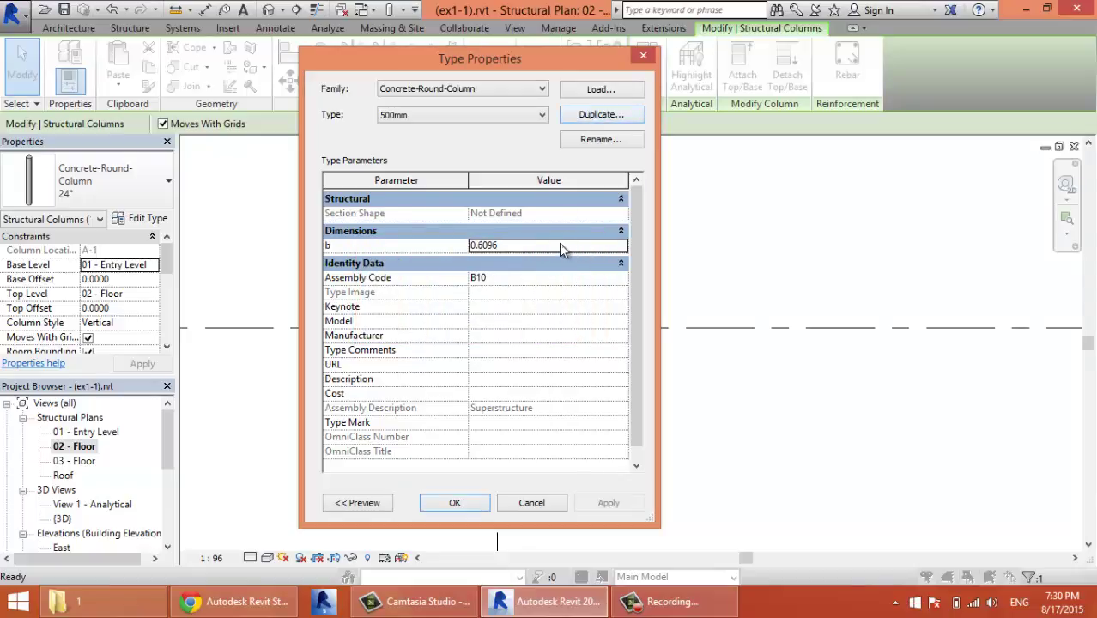
double_click(559, 245)
text(0.5)
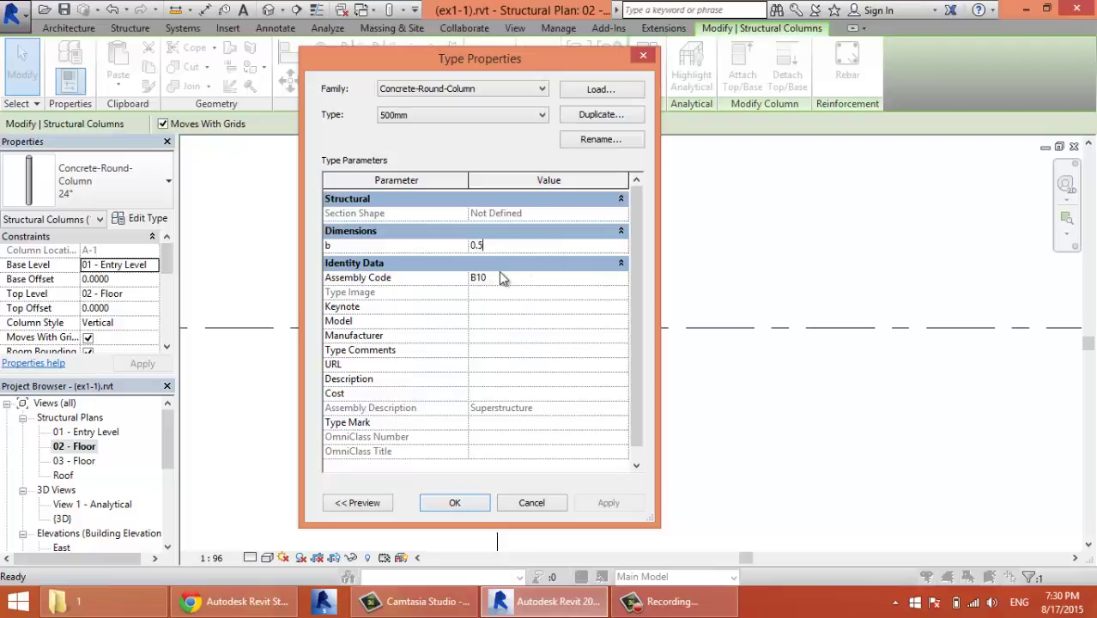
click(462, 503)
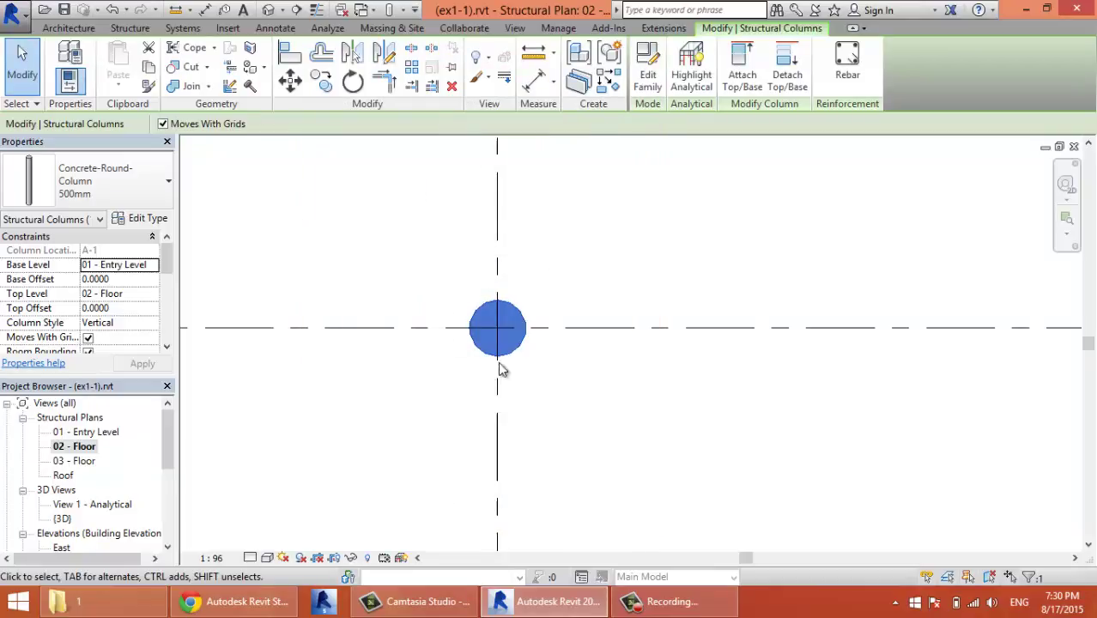
scroll(525, 348, up, 2)
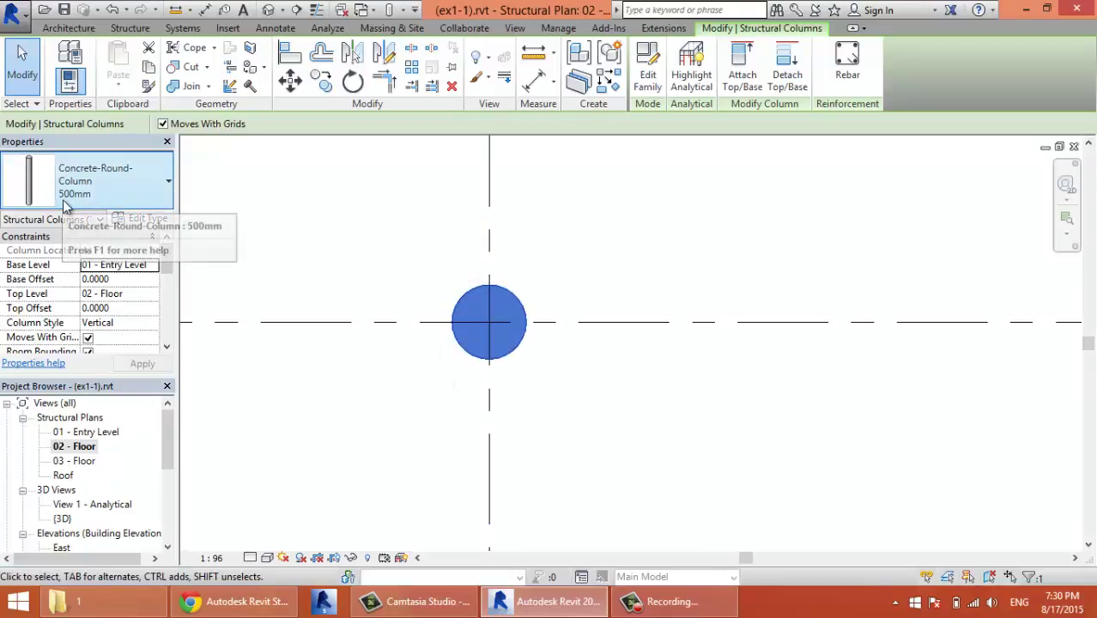
Deselect the column and start a new column with the Concrete-Round-Column 500mm type
click(401, 269)
scroll(403, 279, down, 6)
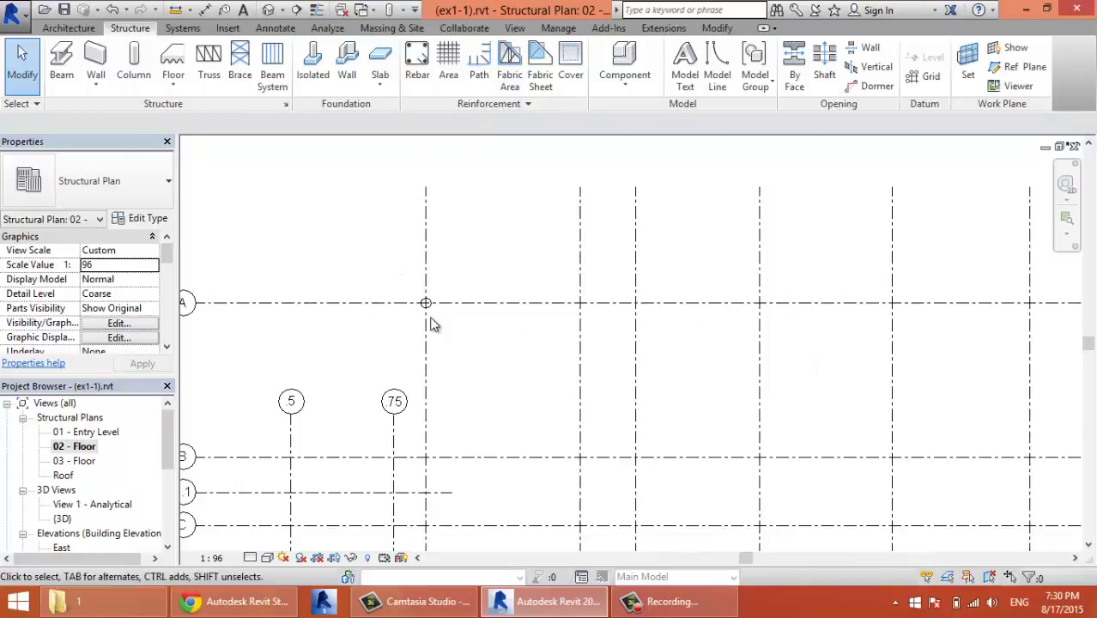
scroll(433, 325, down, 1)
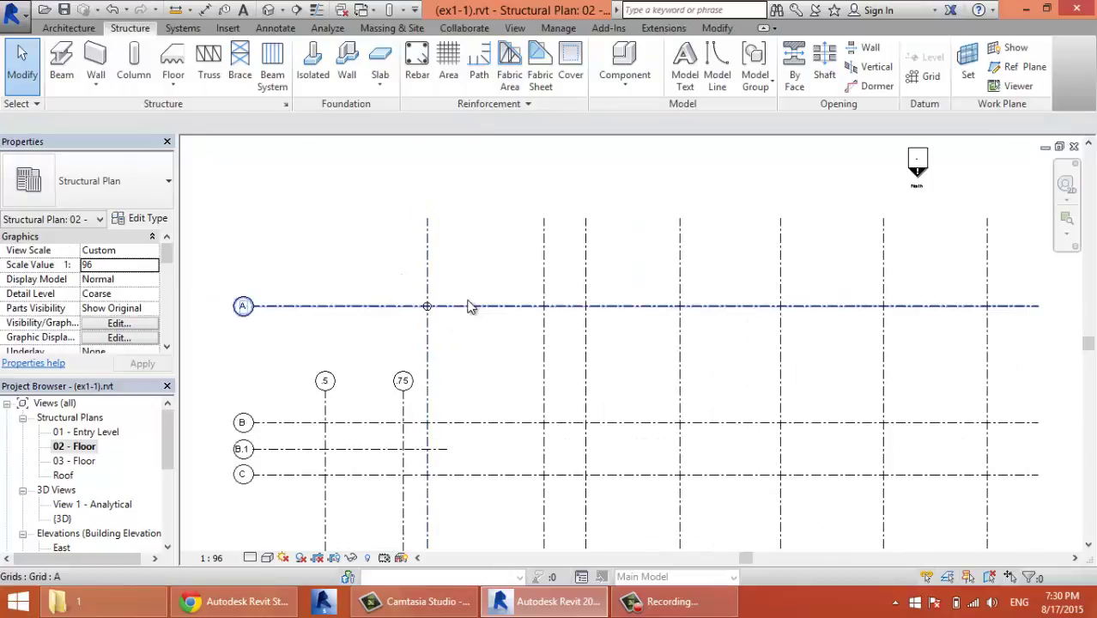
click(135, 67)
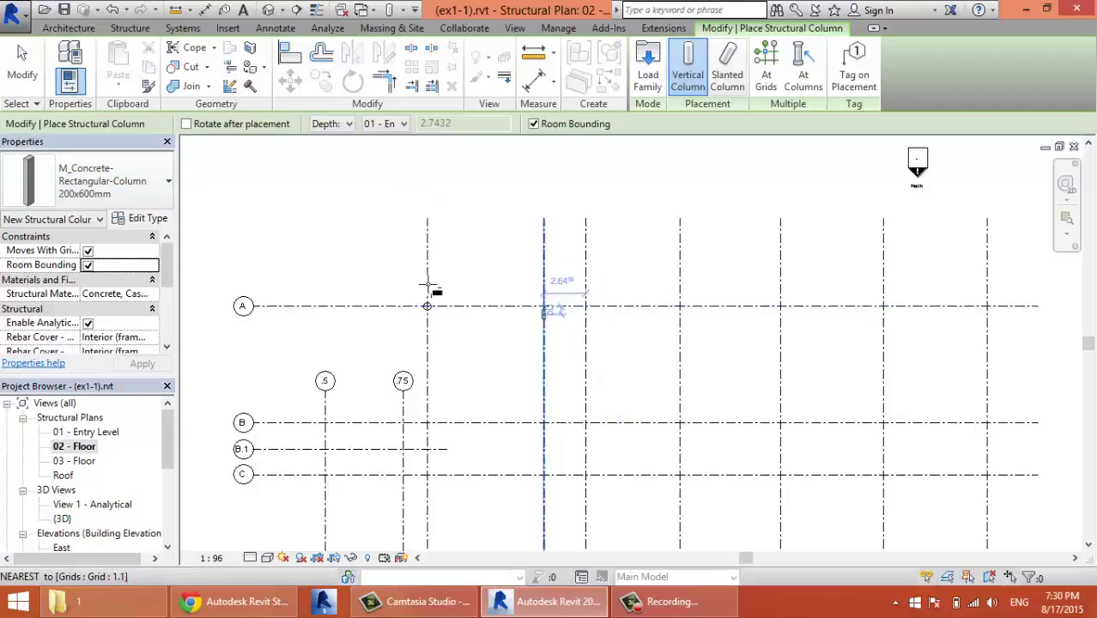
click(129, 180)
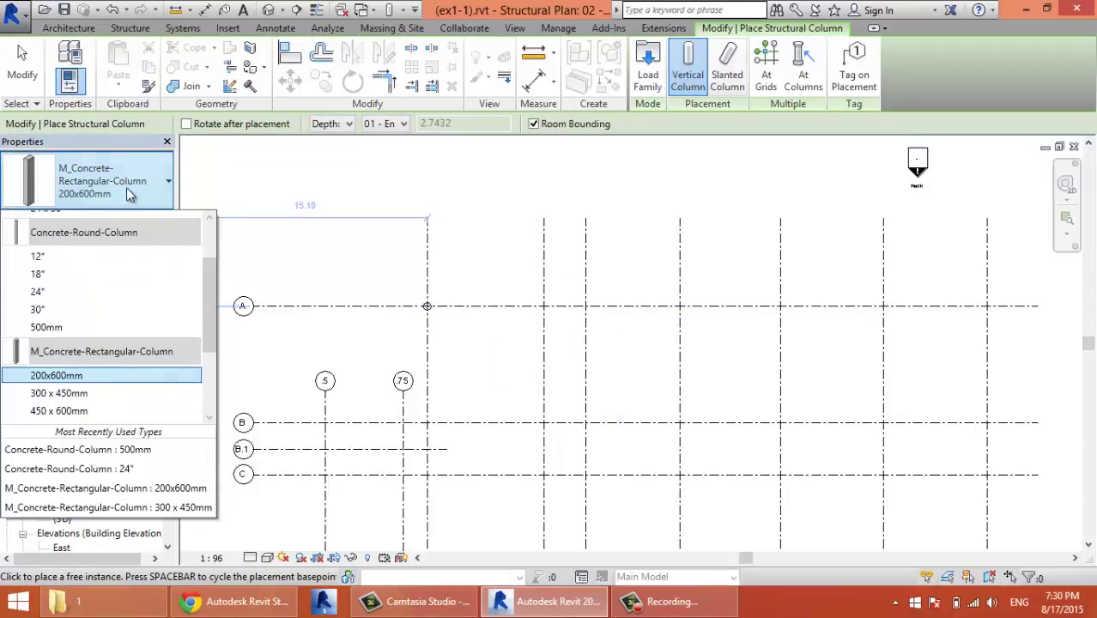
click(47, 327)
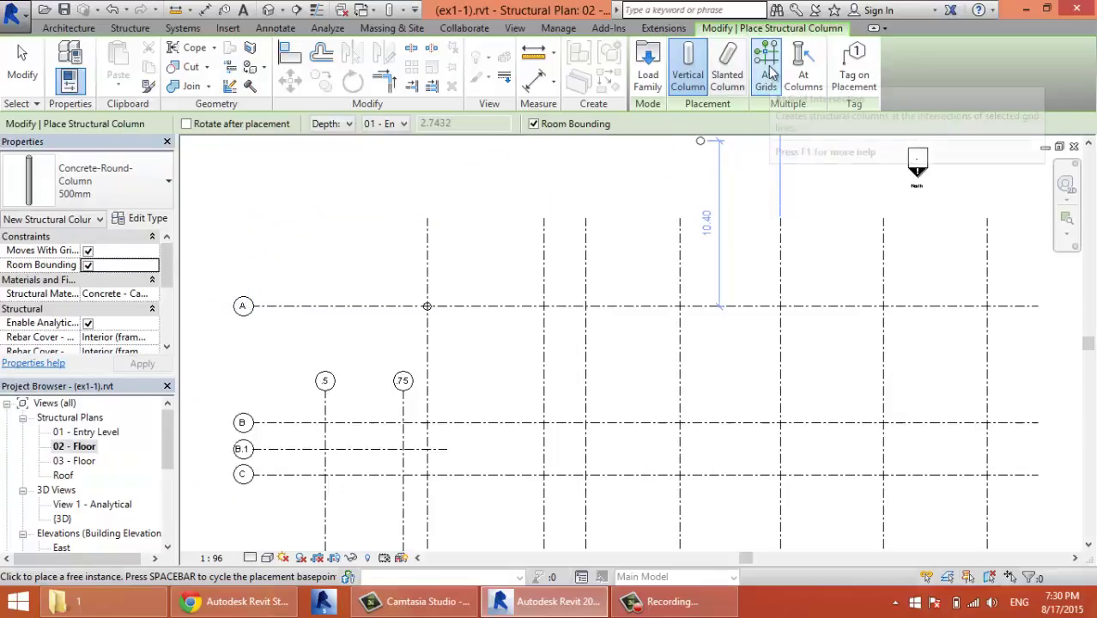
Place columns At Grids by window-selecting all the plan's grid lines
click(766, 58)
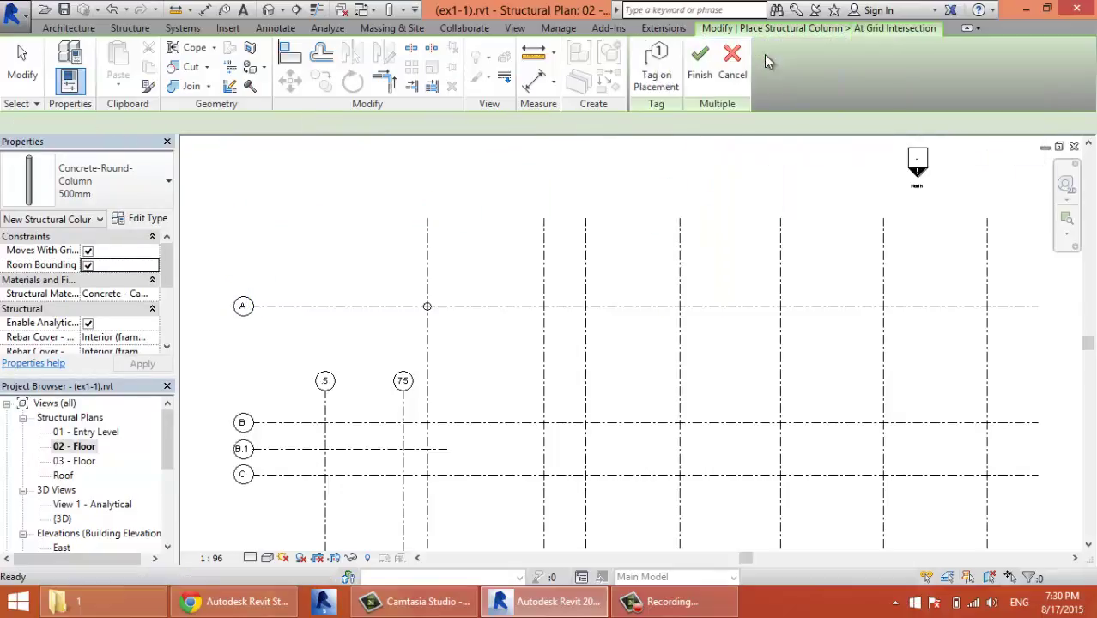
scroll(752, 192, down, 3)
scroll(729, 198, up, 2)
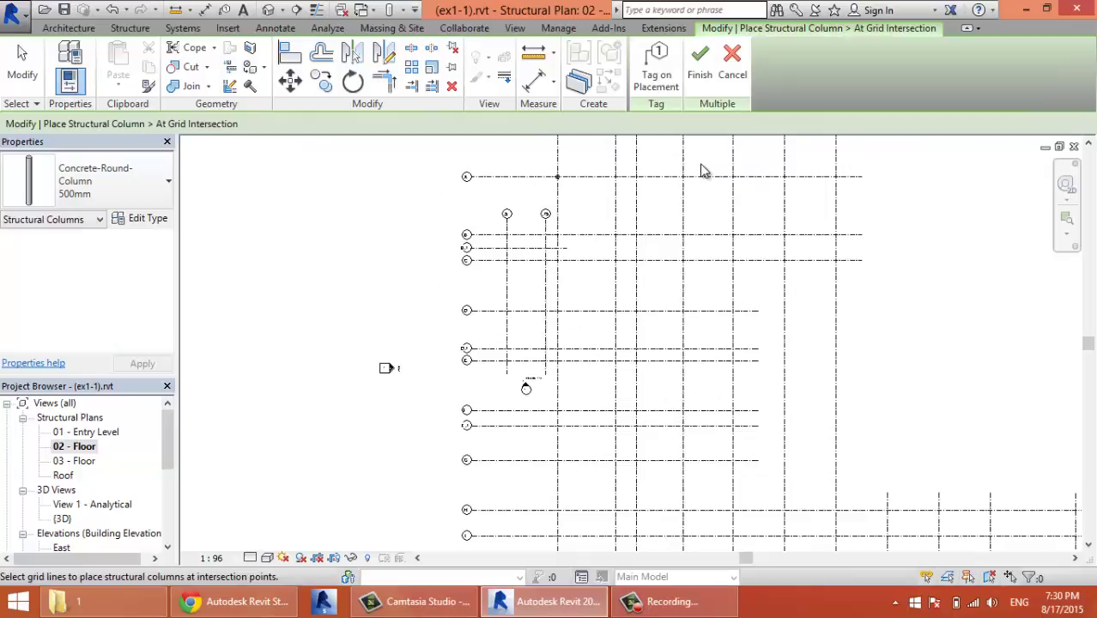
scroll(700, 206, down, 3)
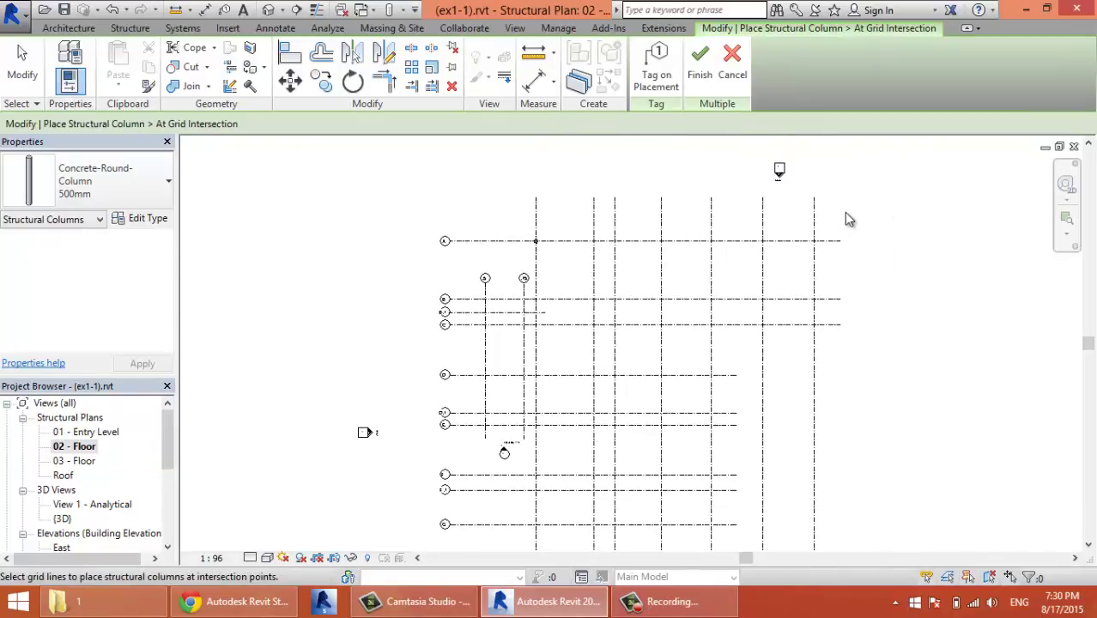
drag(848, 218, 519, 477)
drag(854, 179, 466, 461)
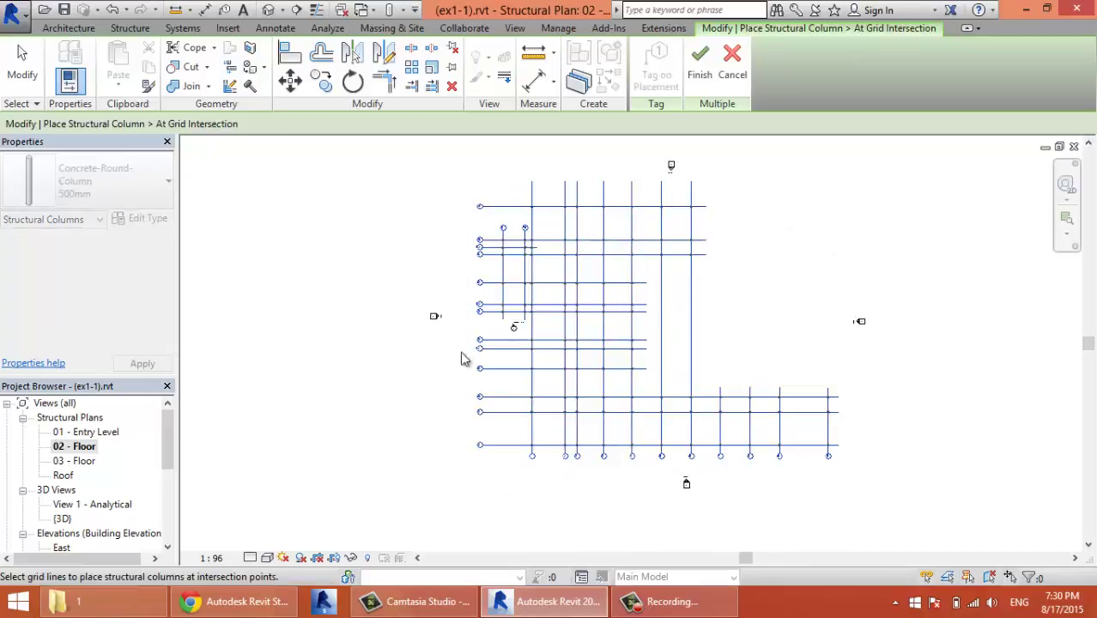
scroll(548, 212, up, 4)
middle_drag(574, 234, 568, 353)
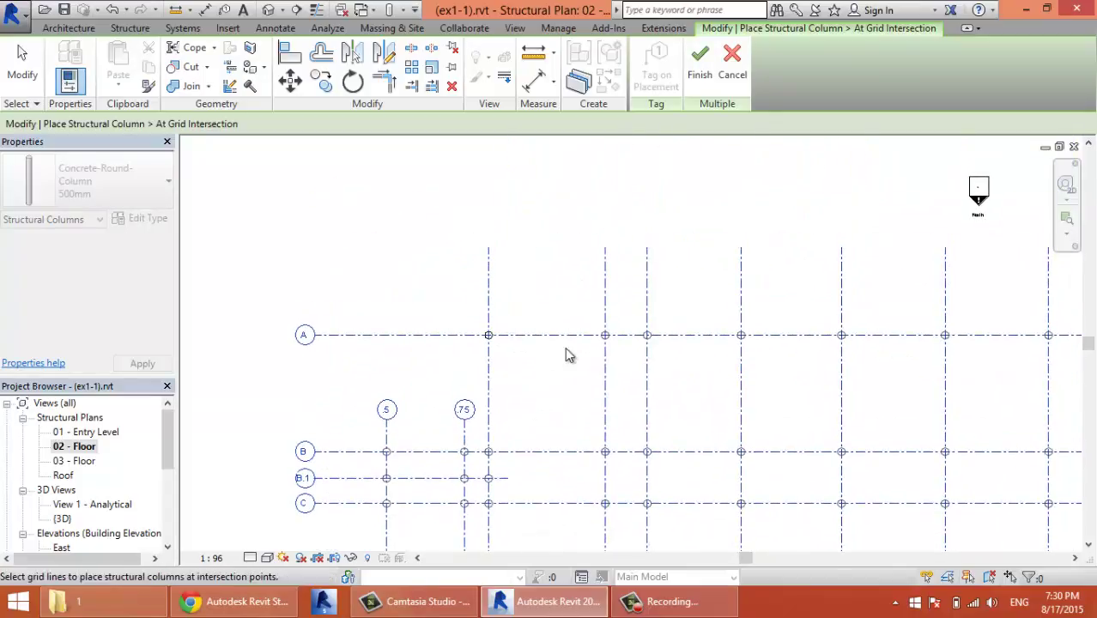
scroll(608, 326, up, 3)
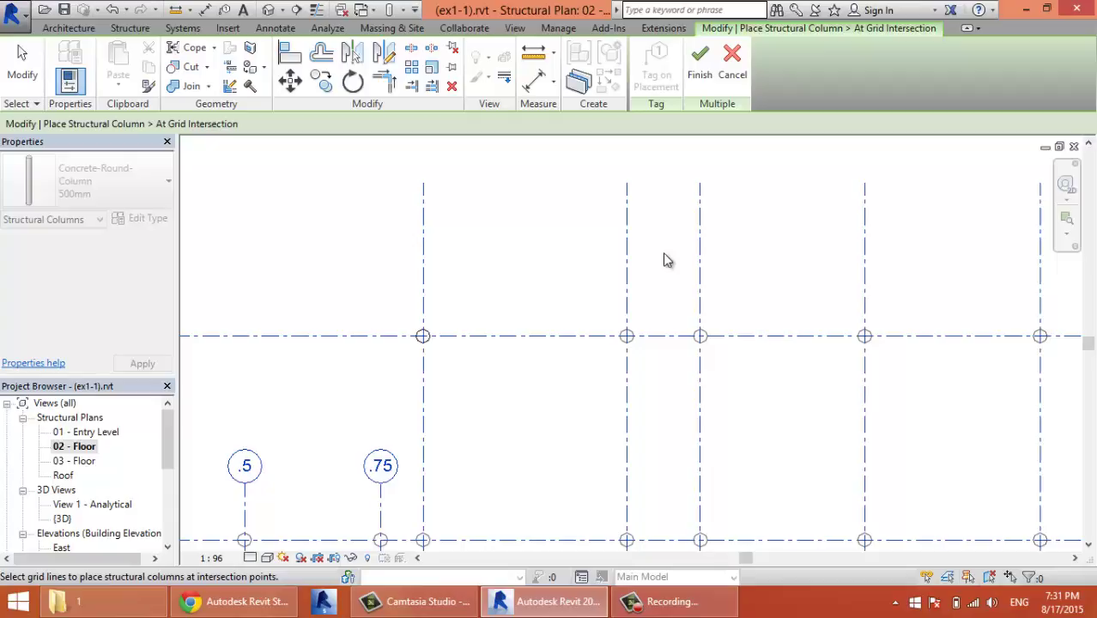
Finish placing the round columns at the selected grid intersections and exit the column tool
click(701, 84)
scroll(642, 343, down, 2)
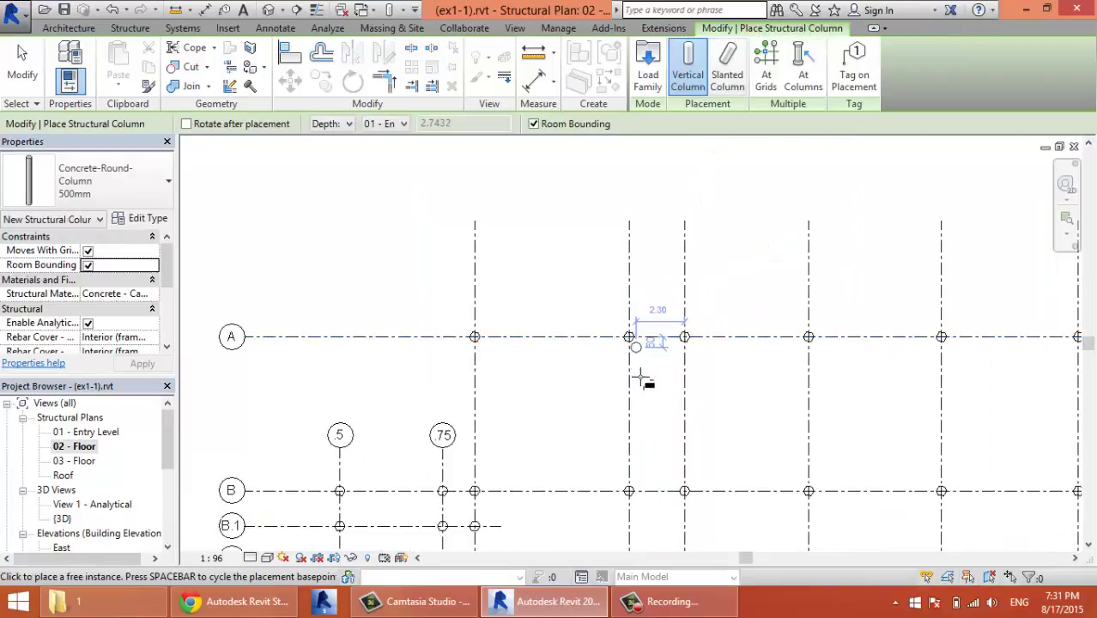
key(Escape)
scroll(644, 404, down, 1)
Delete the extra column at the last intersection of grid B.1
middle_drag(614, 381, 497, 307)
scroll(610, 367, down, 1)
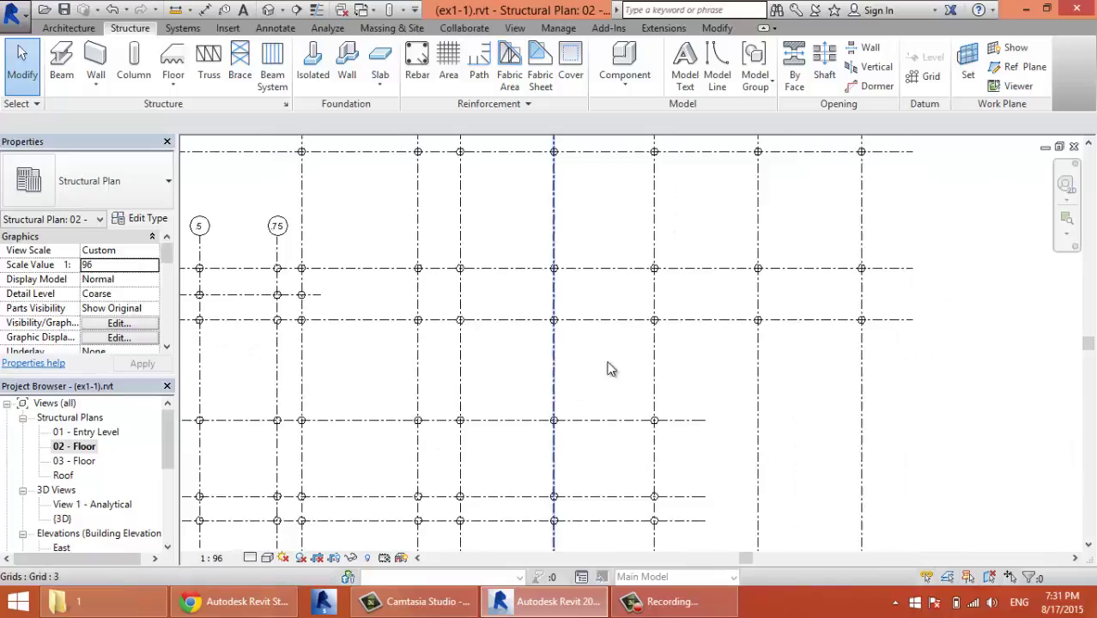
middle_drag(609, 367, 544, 356)
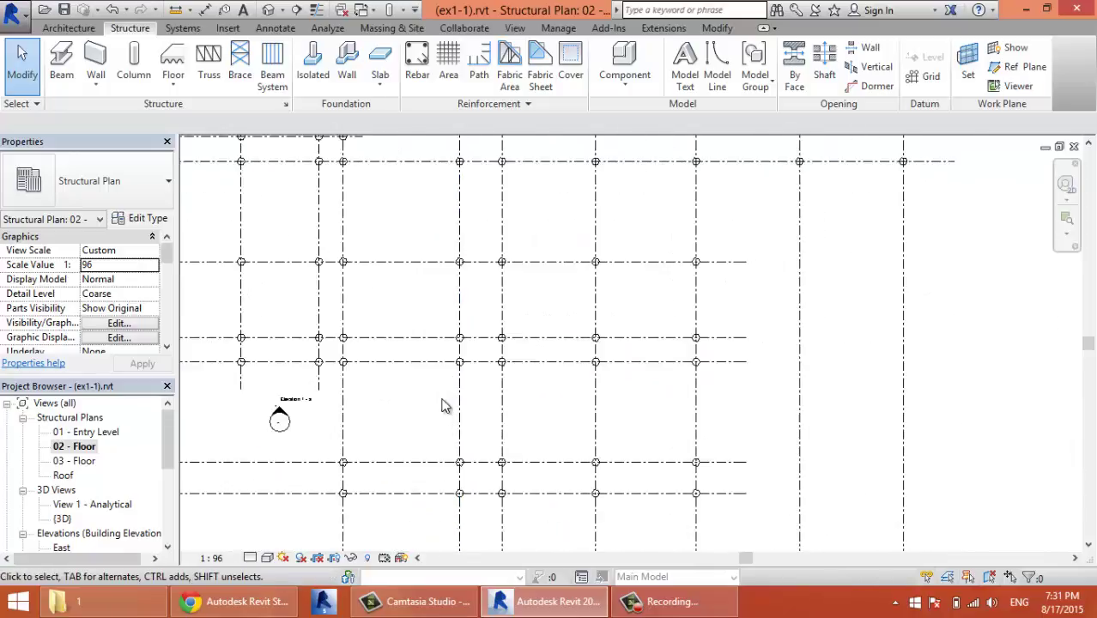
middle_drag(421, 156, 575, 346)
scroll(570, 330, up, 3)
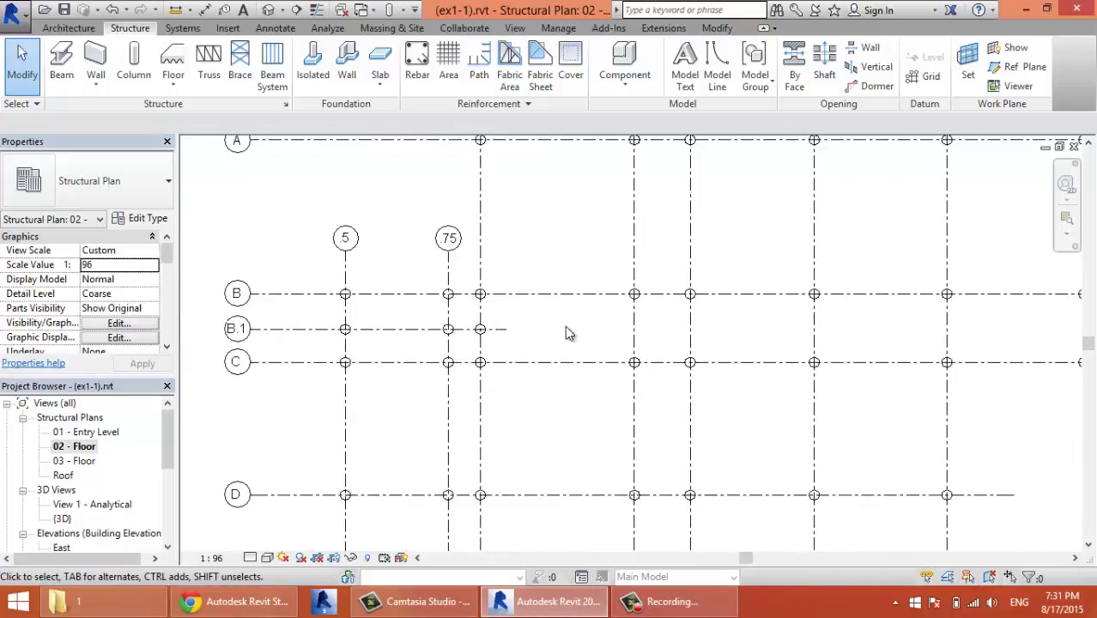
scroll(477, 328, up, 1)
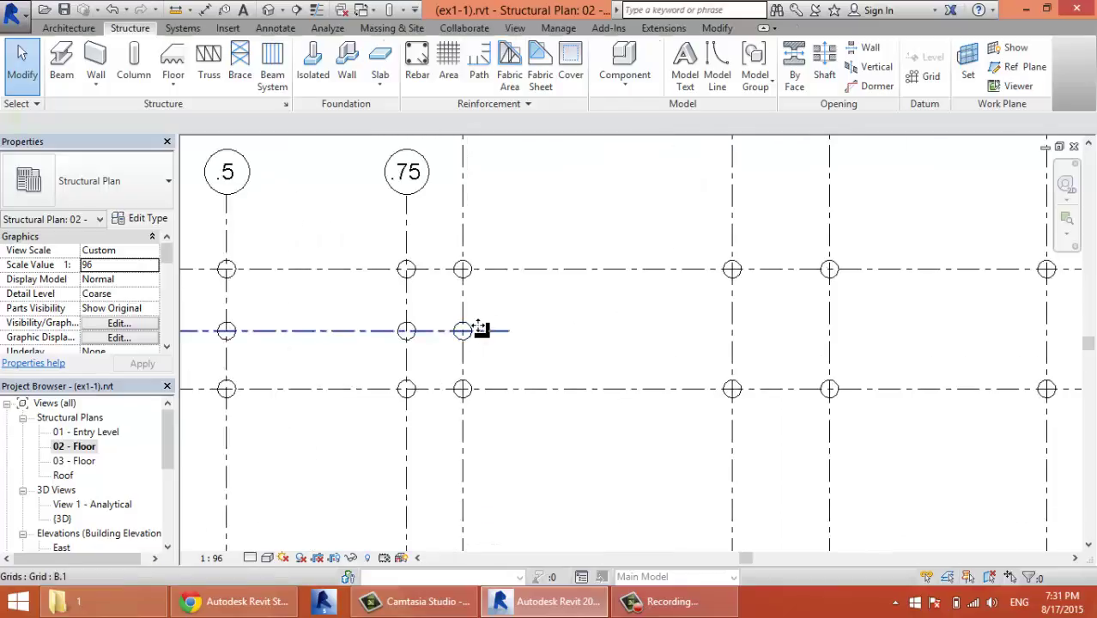
click(468, 331)
key(Escape)
click(468, 331)
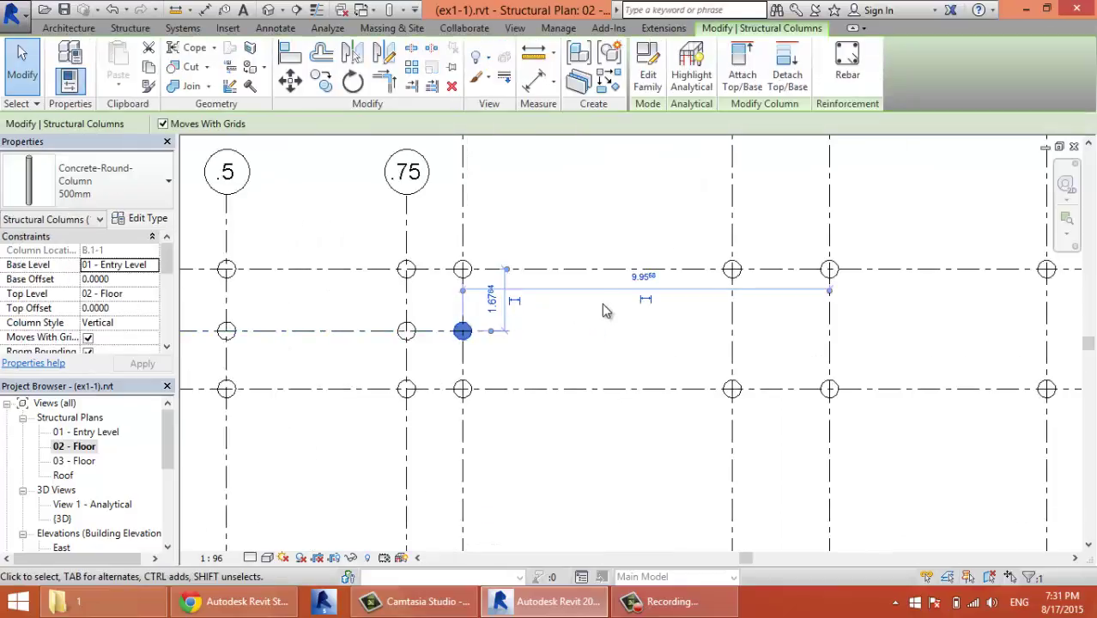
click(452, 89)
Zoom the floor plan to fit with ZF, then switch to the default {3D} view
key(z)
key(f)
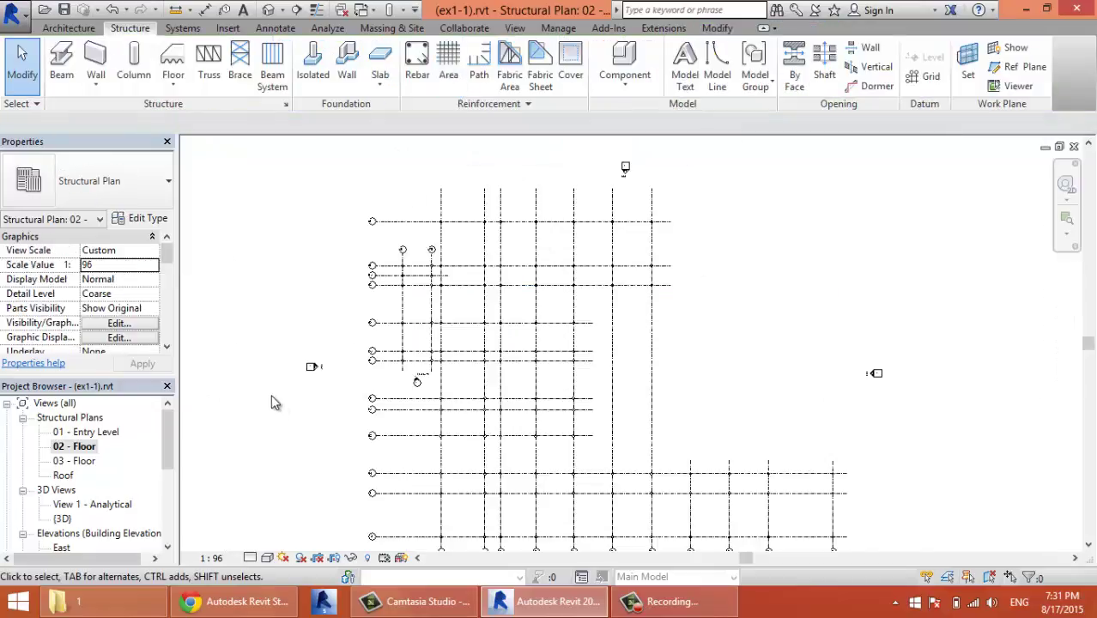
click(61, 519)
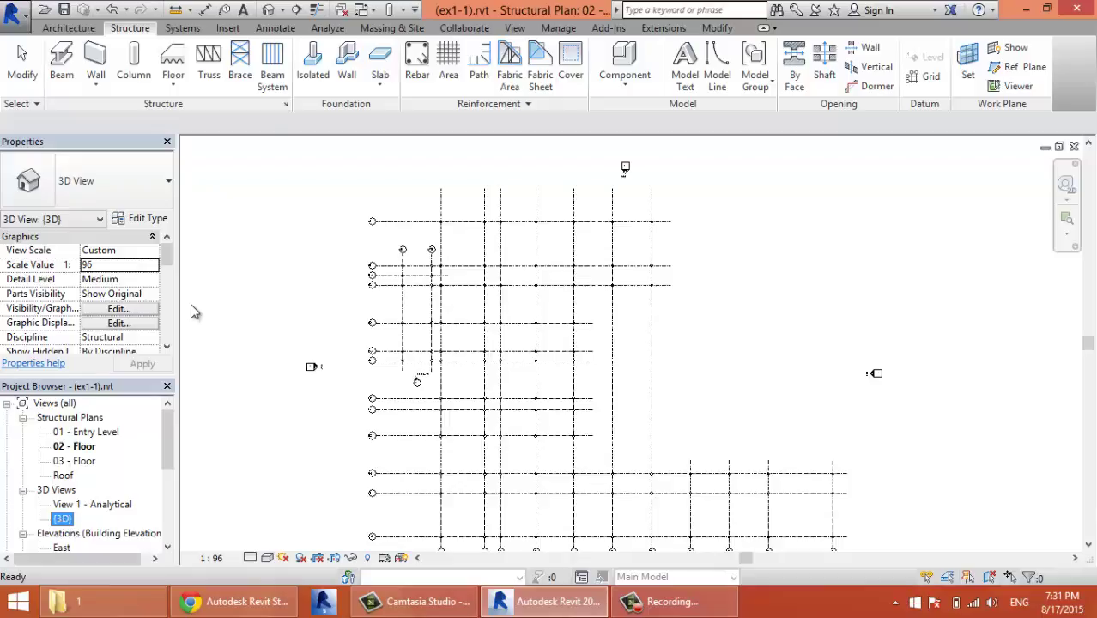
click(268, 10)
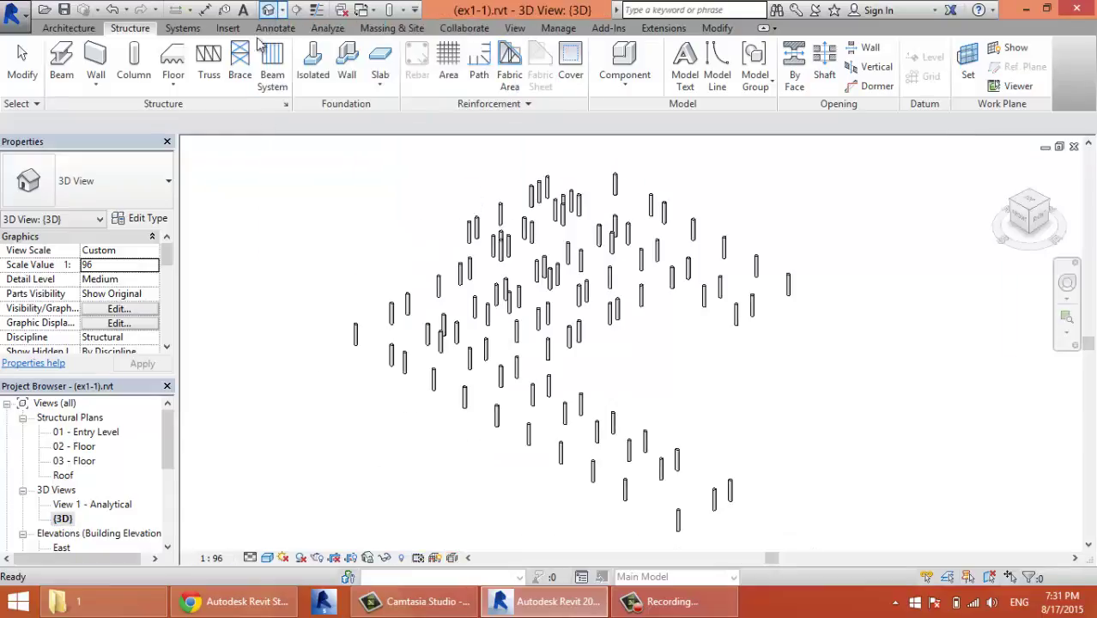
Orbit the 3D model and window-select all the round concrete columns
scroll(311, 292, down, 3)
middle_drag(311, 362, 418, 424)
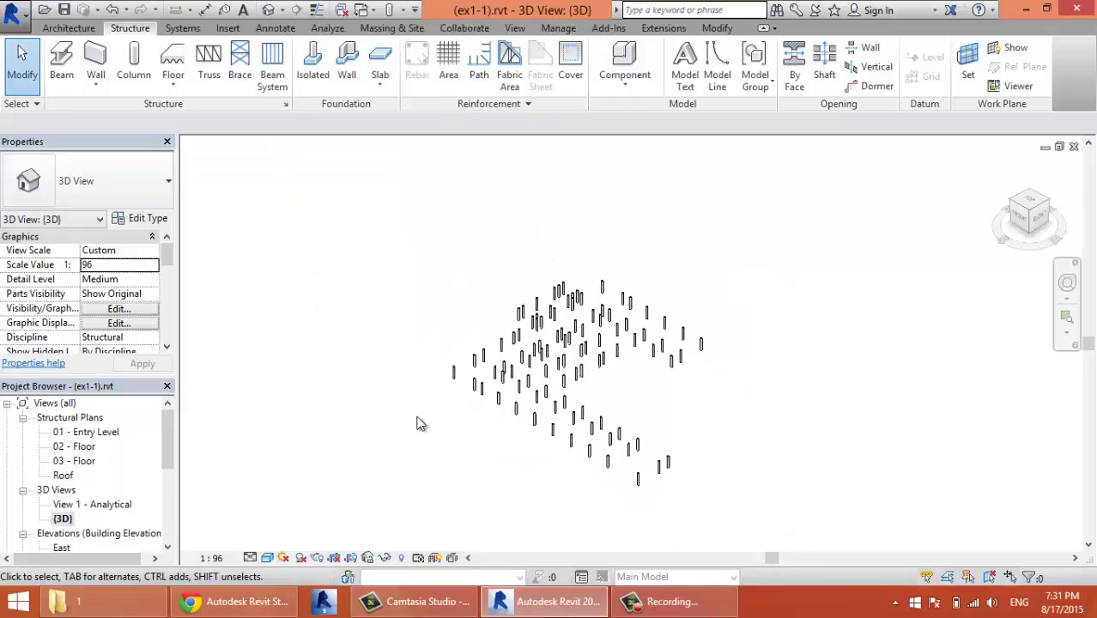
shift+middle_drag(394, 471, 375, 243)
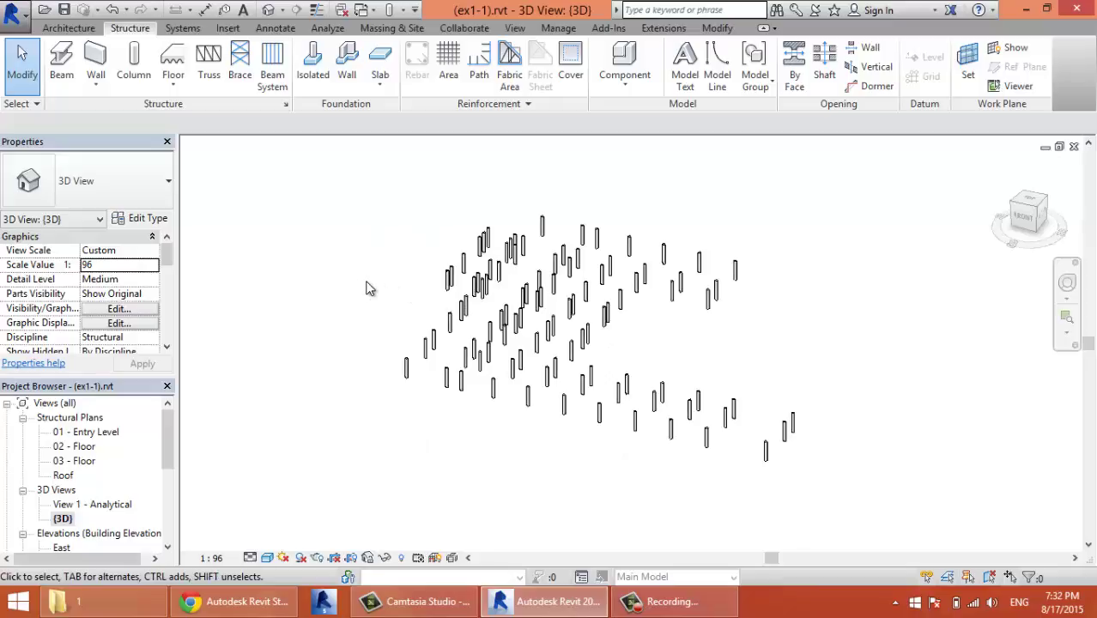
drag(861, 170, 359, 483)
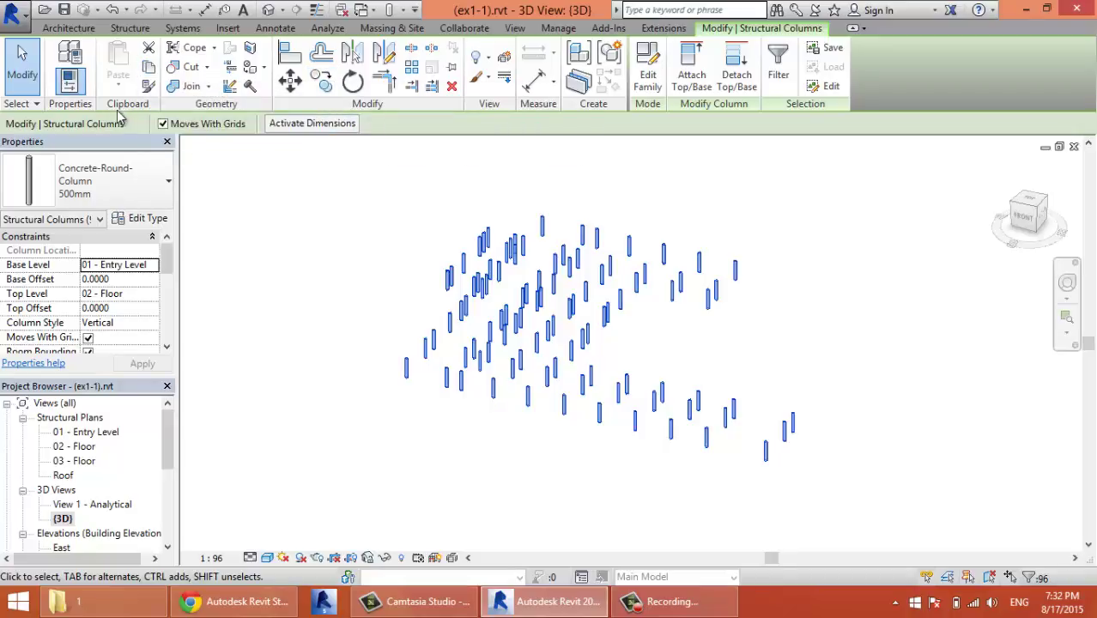
Copy the columns and paste them aligned to the 03 - Floor and Roof levels
click(150, 69)
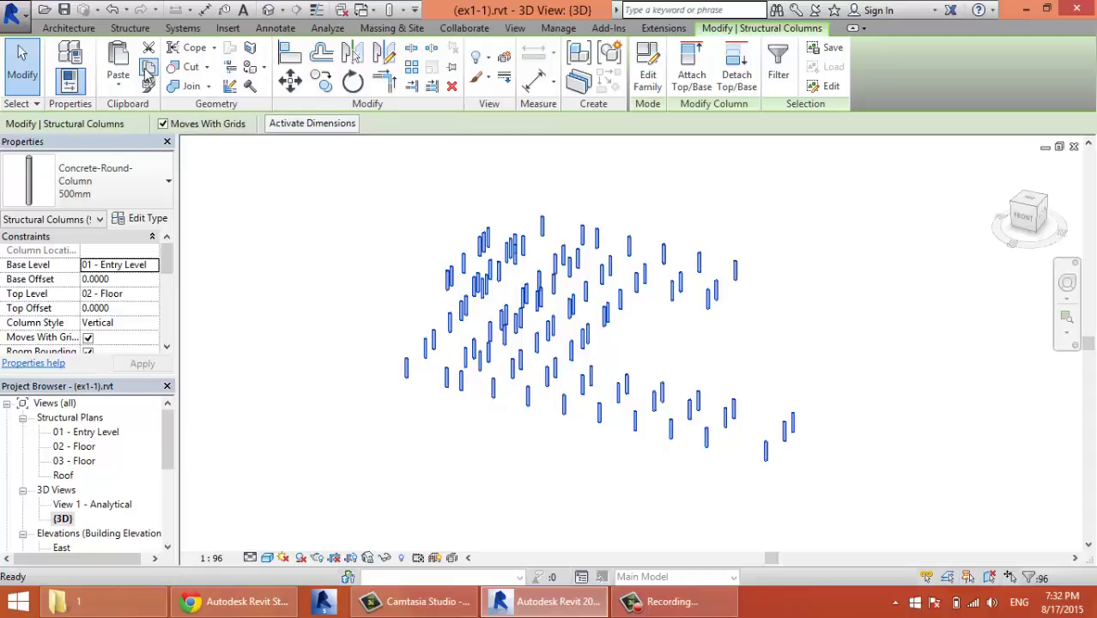
click(118, 79)
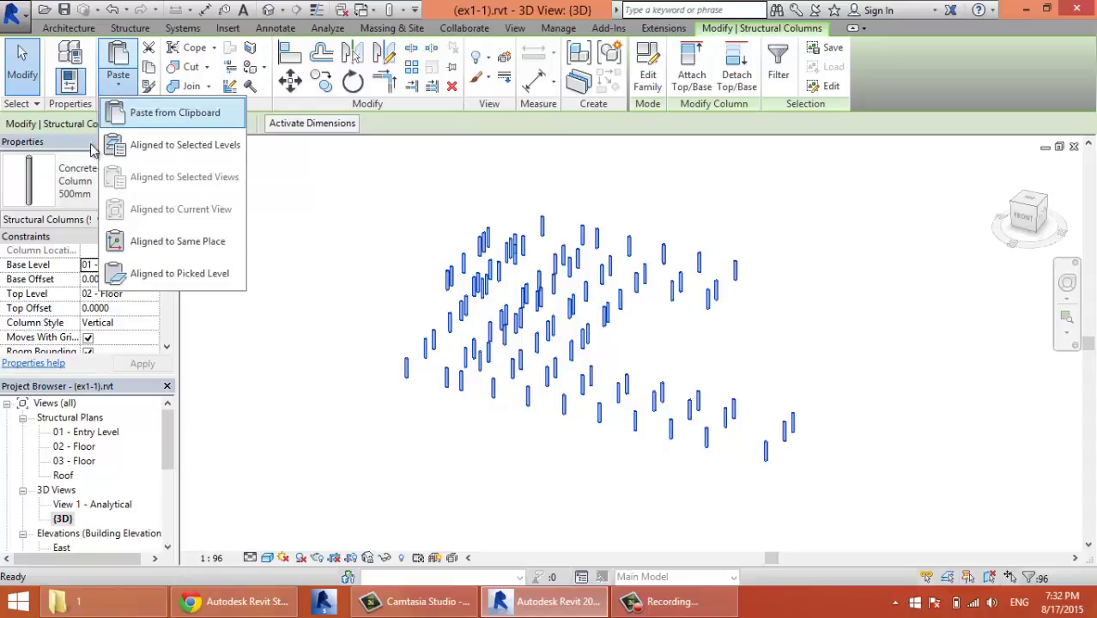
click(163, 146)
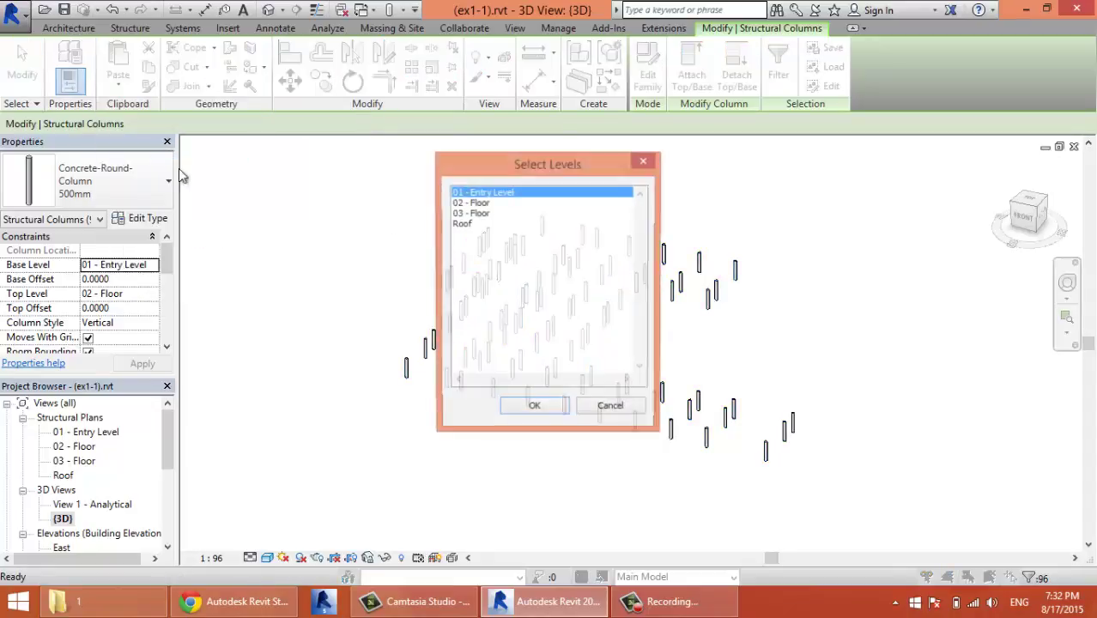
click(477, 225)
ctrl+click(479, 216)
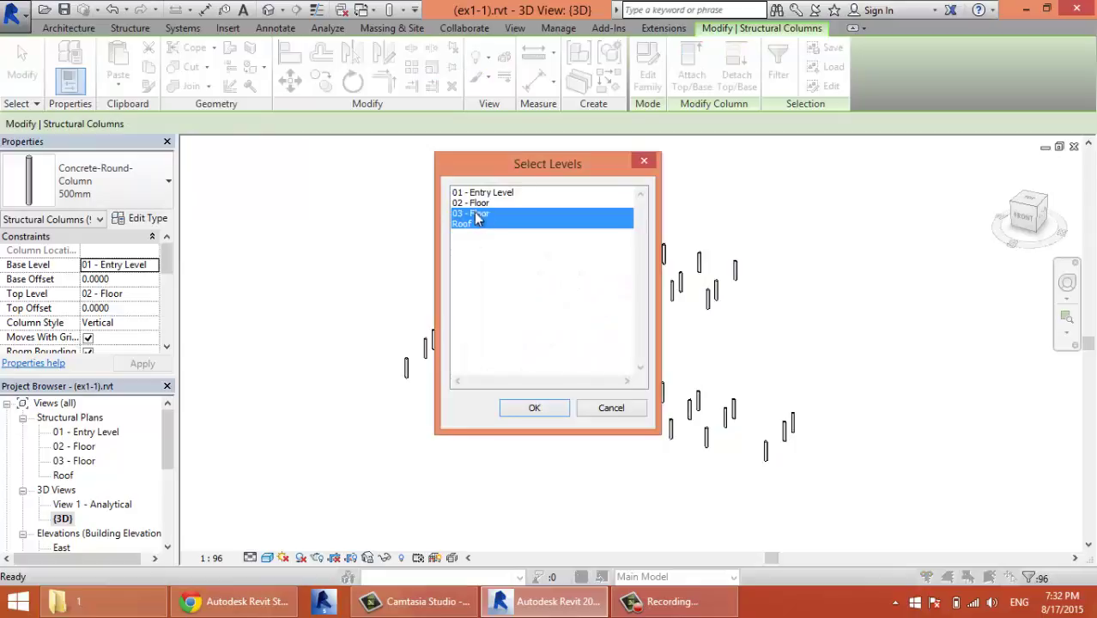
click(553, 409)
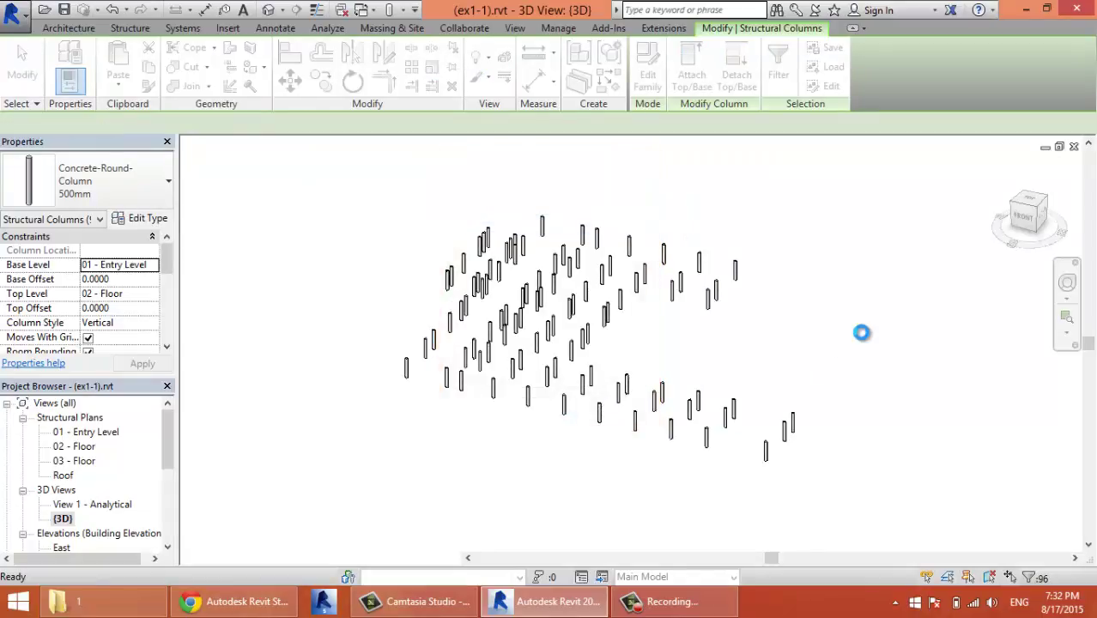
Deselect the columns and orbit the 3D view to inspect the stacked columns
click(356, 400)
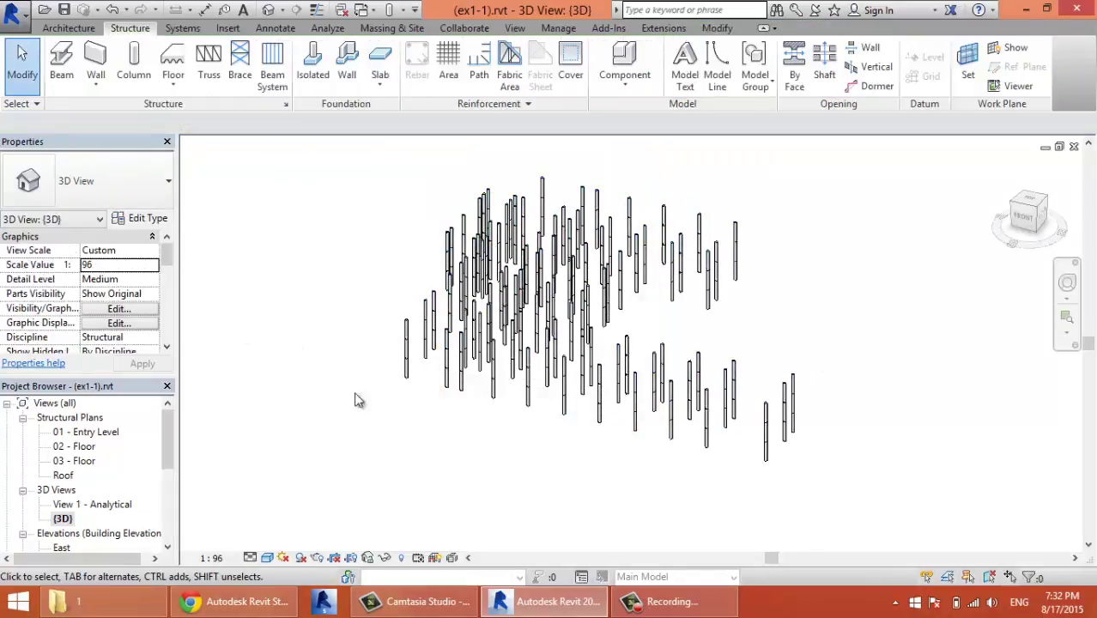
scroll(486, 444, up, 3)
middle_drag(644, 507, 443, 353)
shift+middle_drag(331, 406, 374, 384)
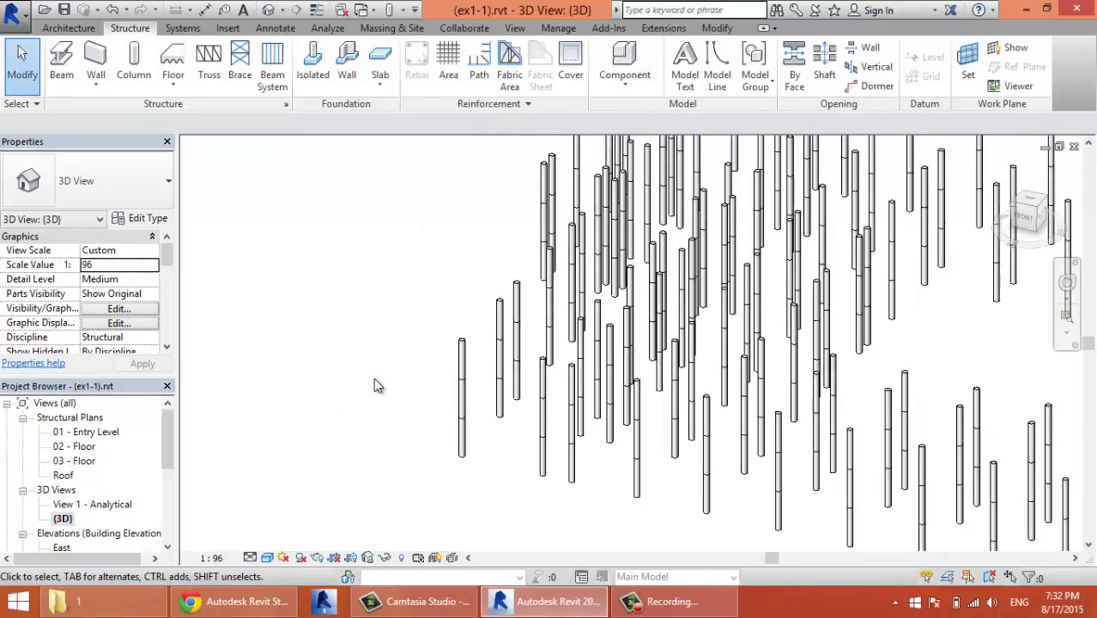